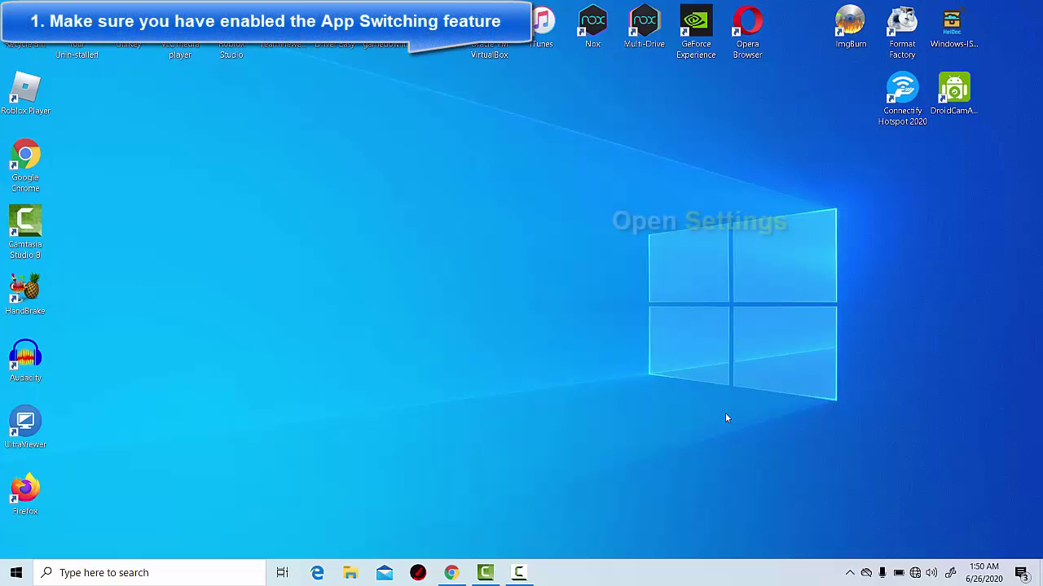
Open the Multitasking page in the System category of Windows Settings.
left_click(16, 573)
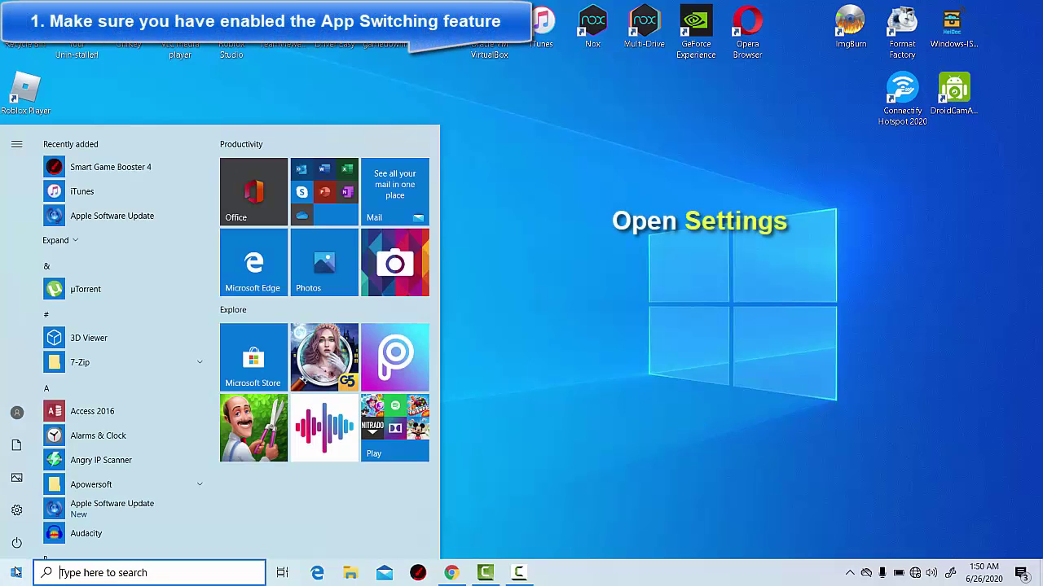
mouse_move(24, 513)
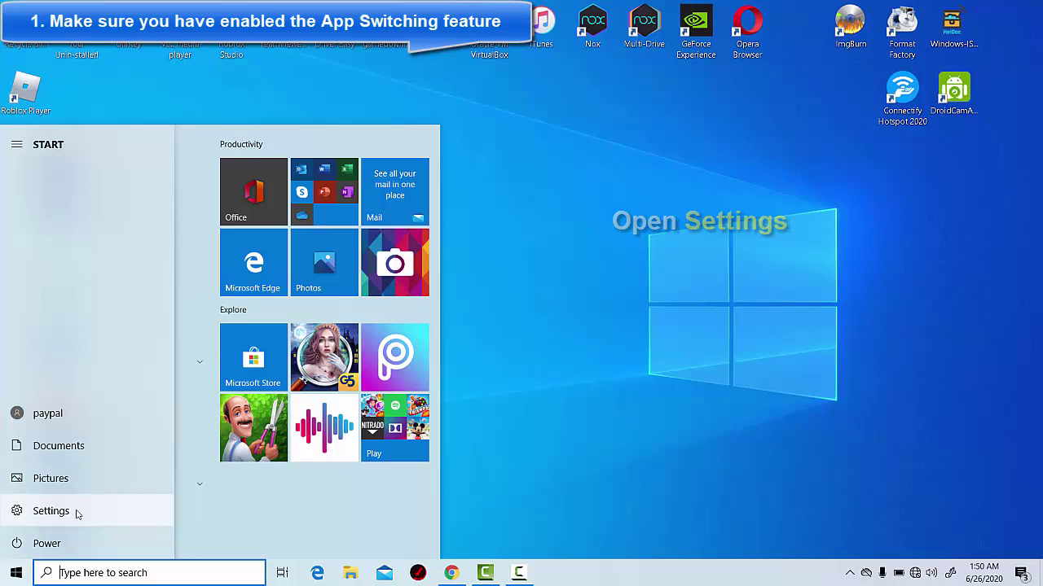
left_click(51, 510)
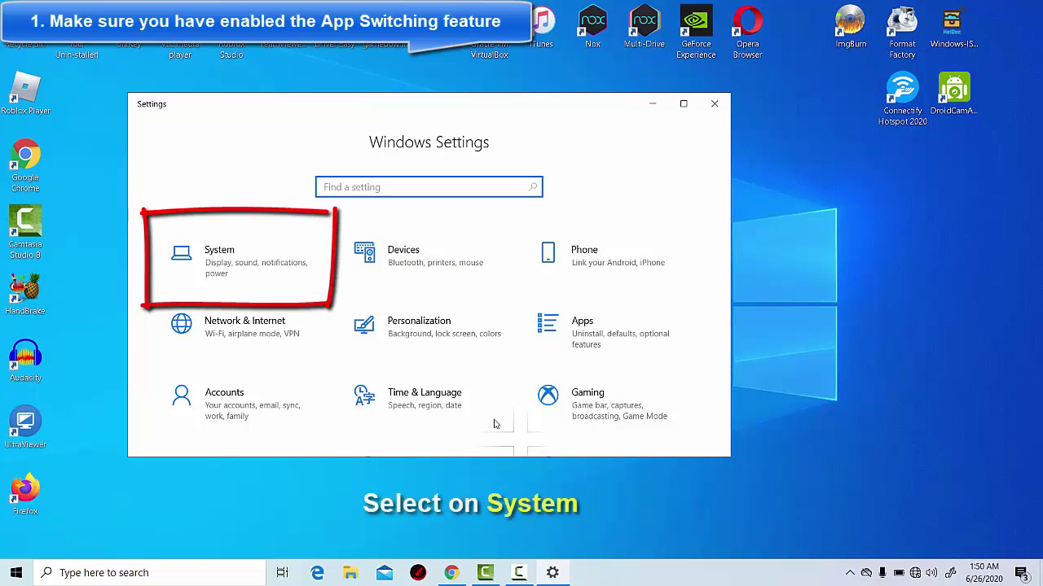
left_click(245, 274)
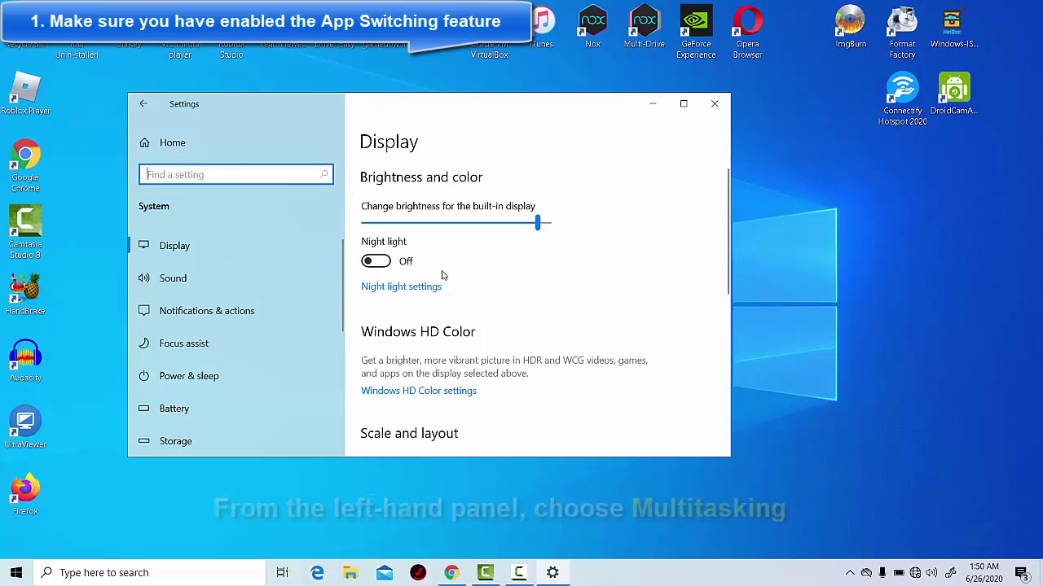
left_click_drag(340, 274, 342, 344)
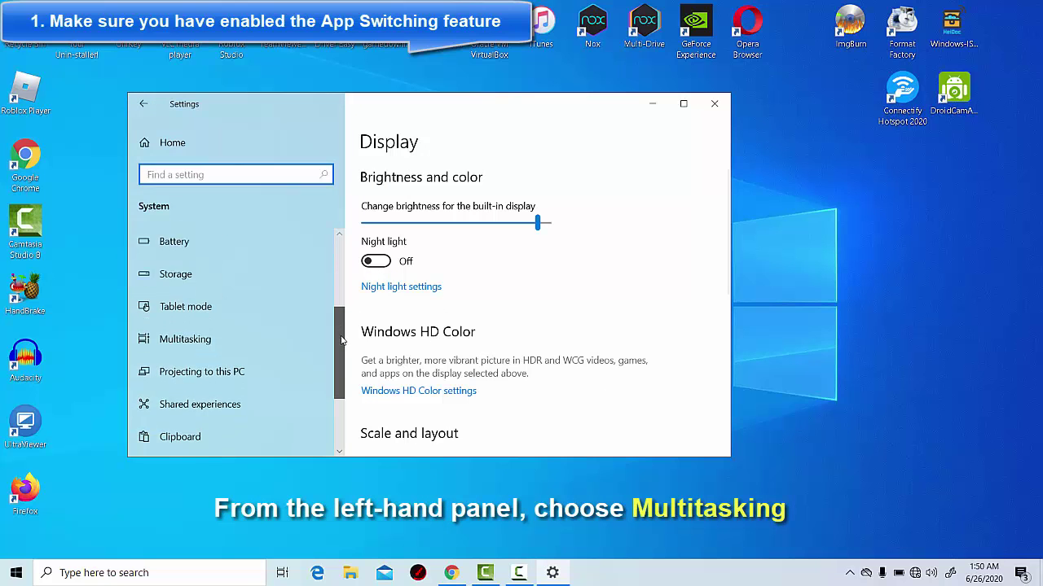
left_click(241, 334)
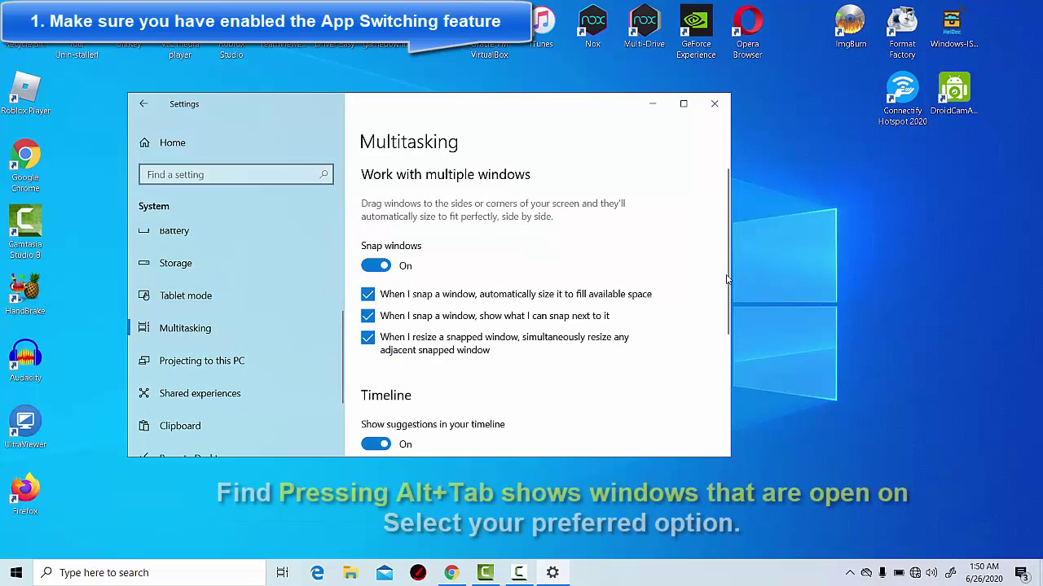
Set Alt+Tab to show windows open on "Only the desktop I'm using" and close Settings.
scroll(706, 307, "down", 5)
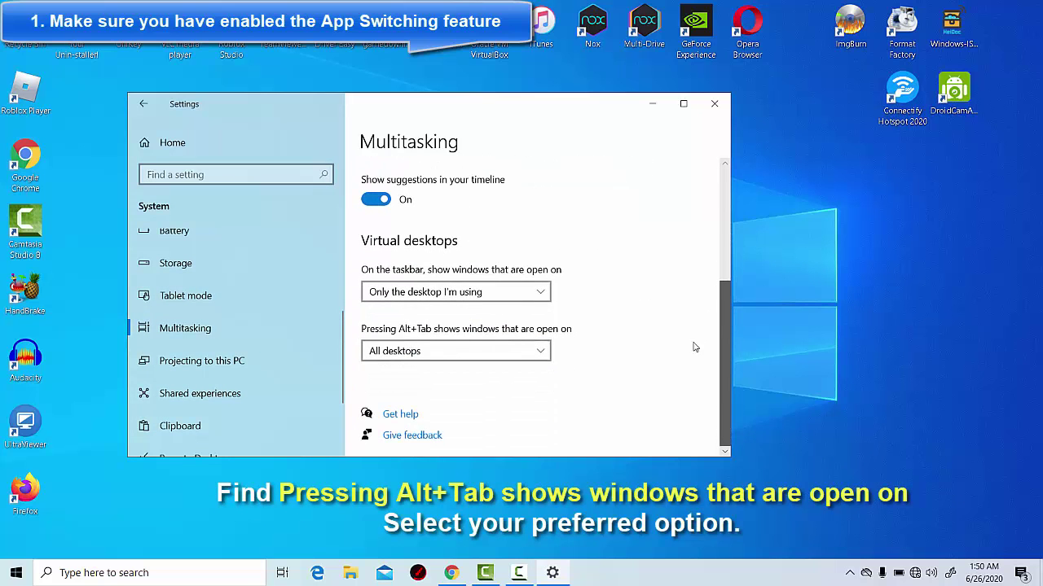
left_click(542, 352)
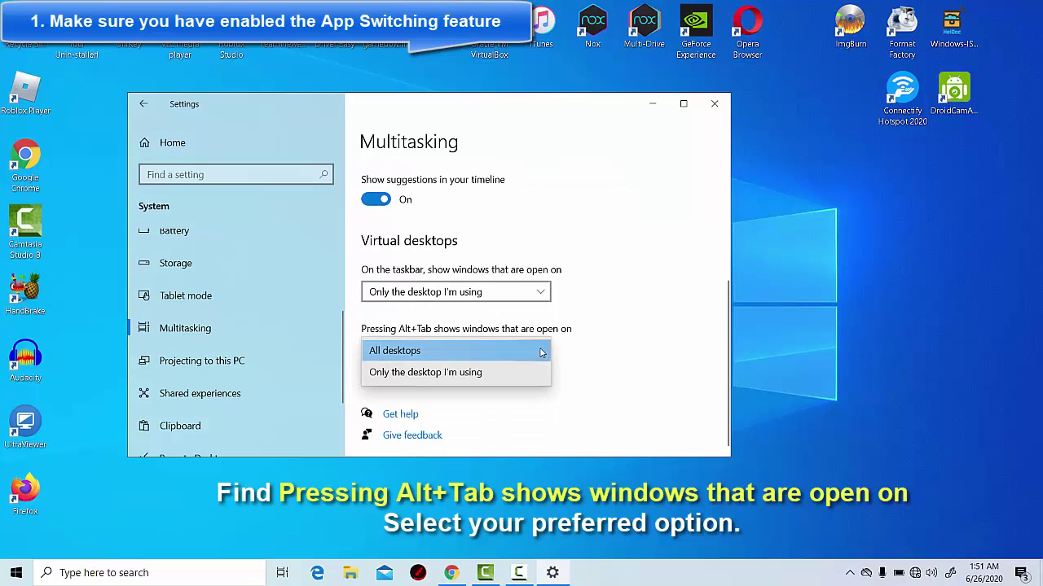
left_click(457, 373)
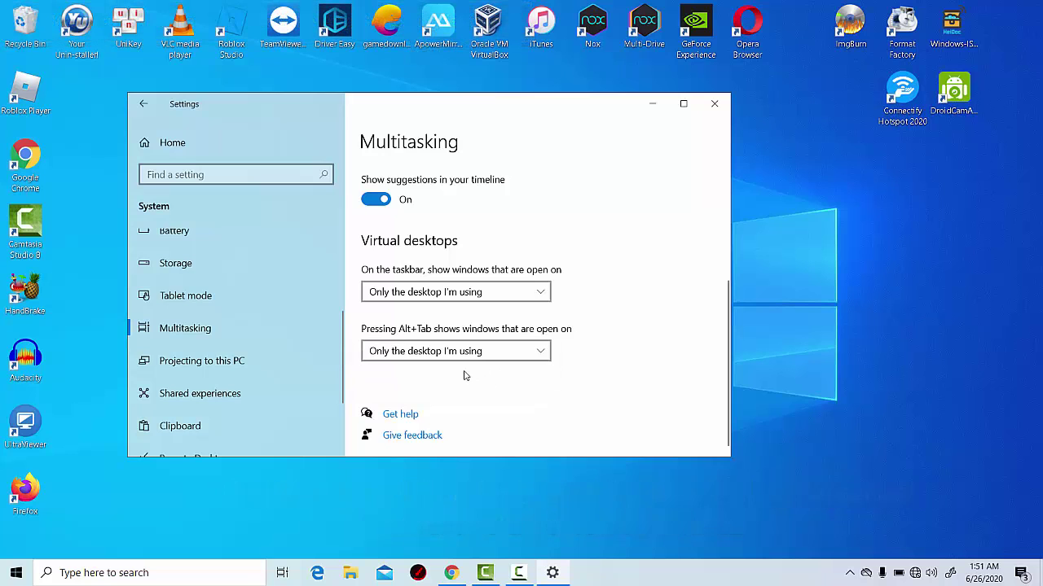
left_click(715, 103)
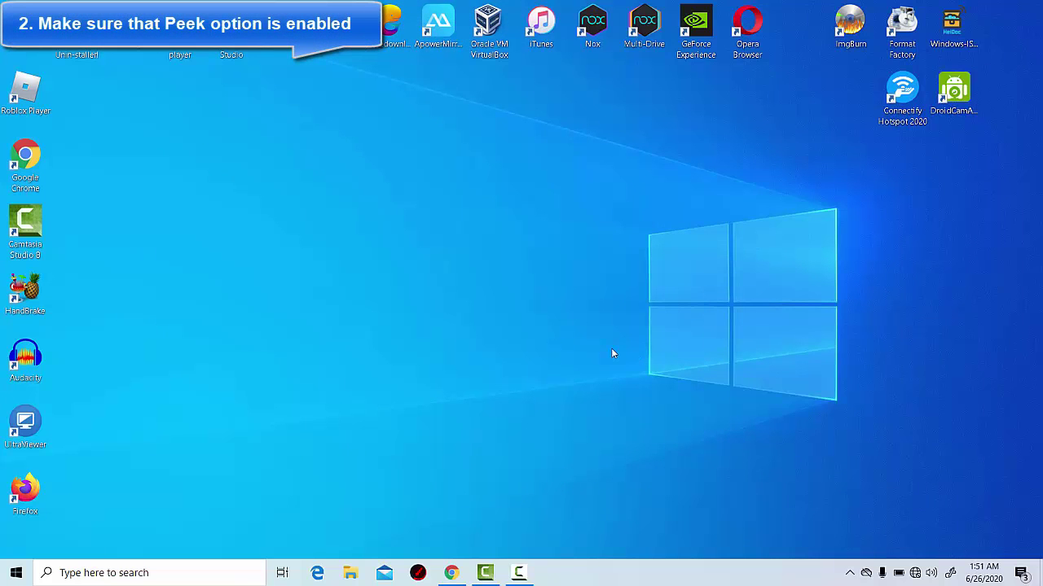
Search for "this pc", open its properties, and go through the advanced system settings to the Performance settings.
left_click(187, 573)
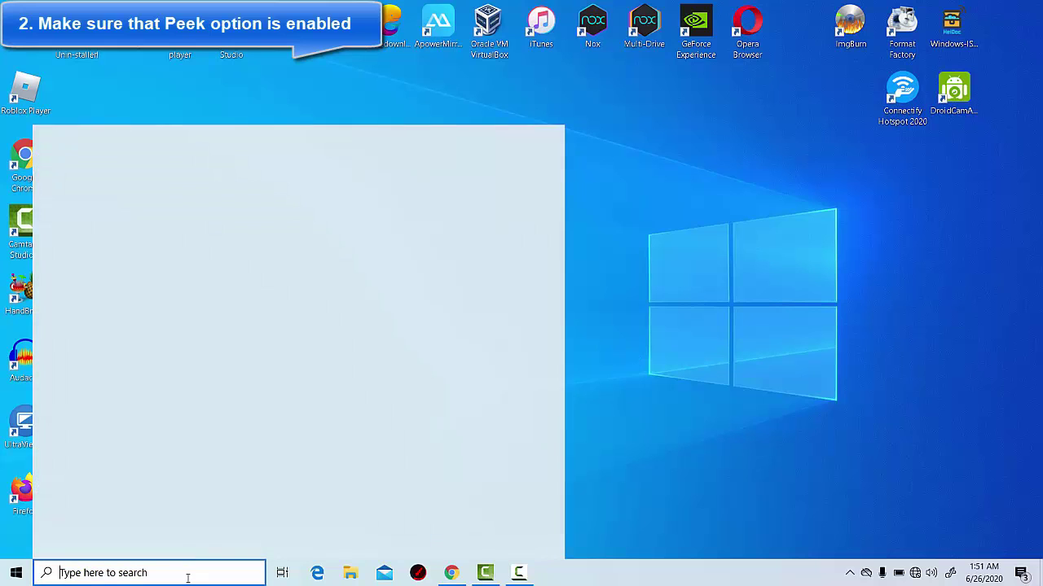
type("this pc")
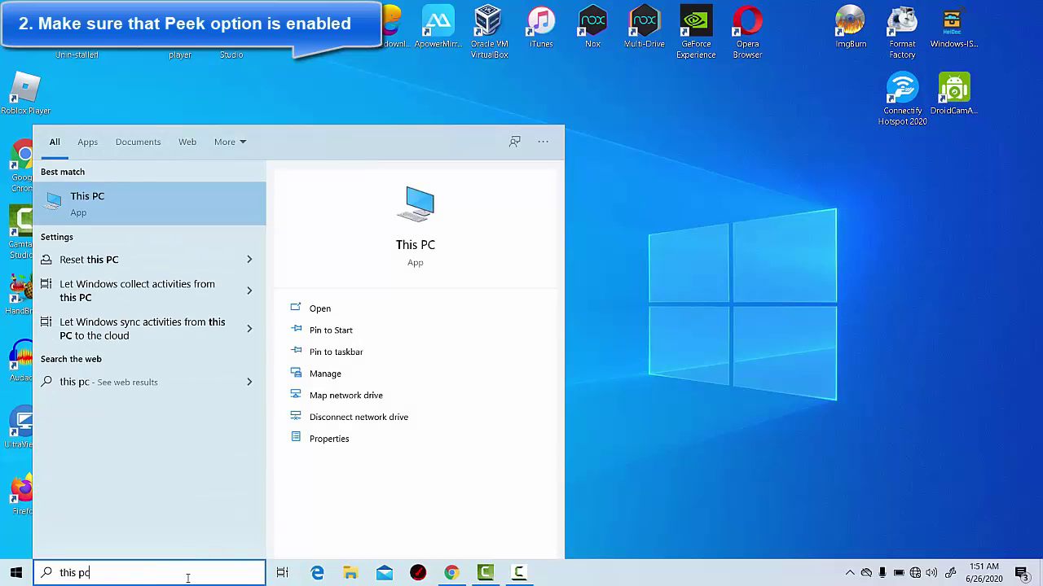
right_click(147, 201)
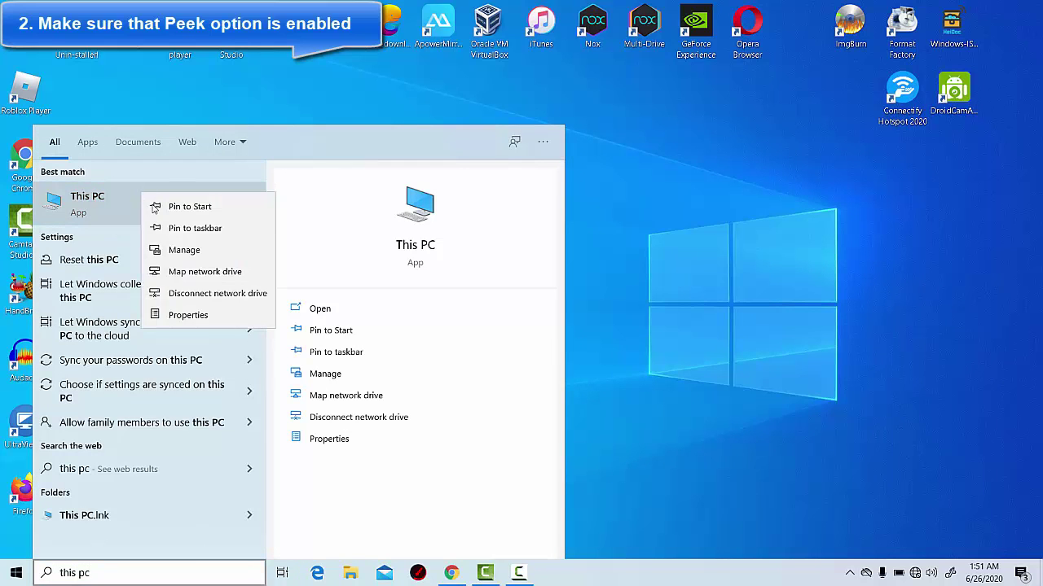
left_click(189, 315)
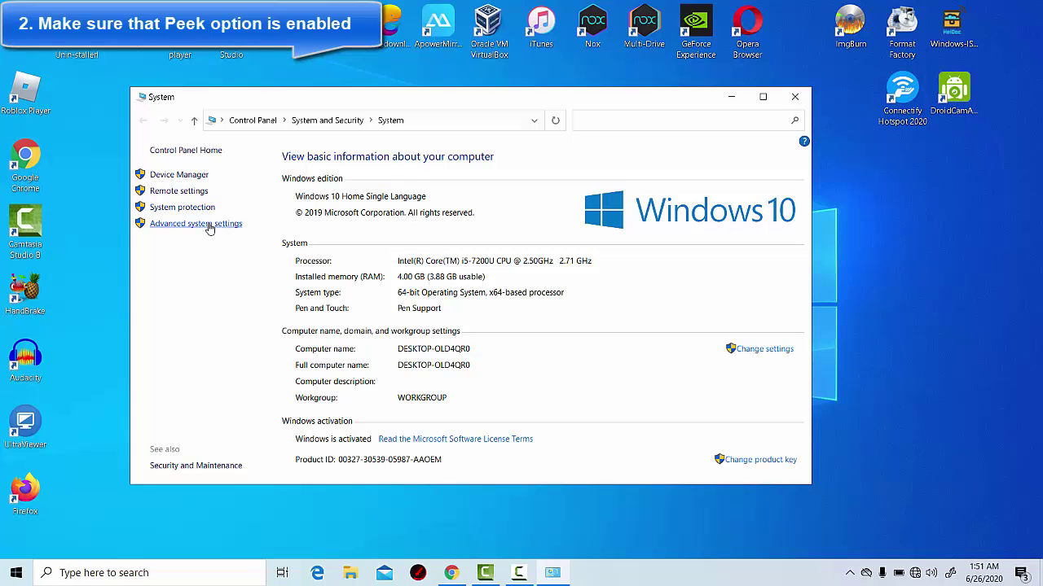
left_click(209, 226)
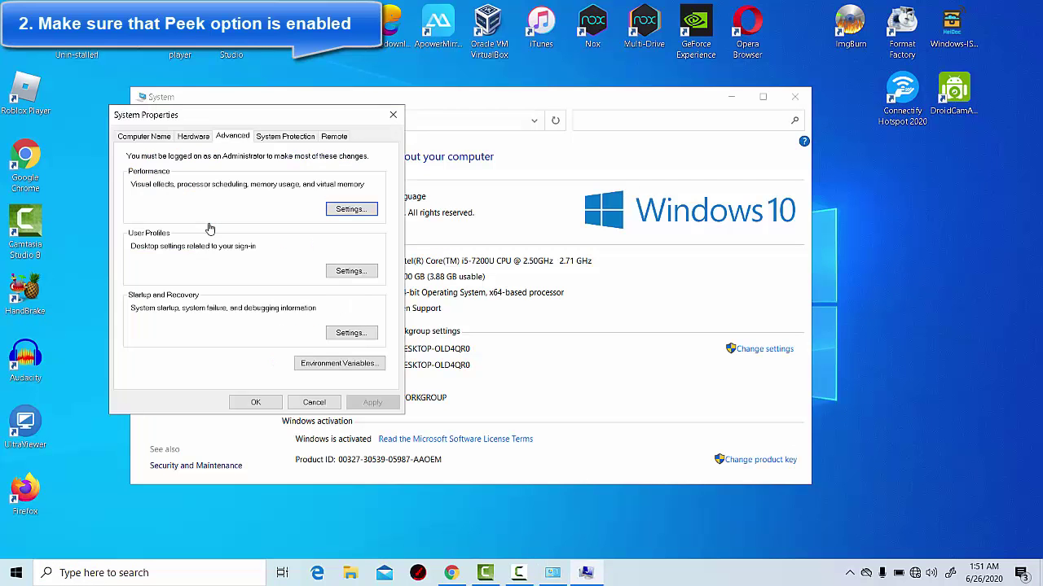
left_click(351, 209)
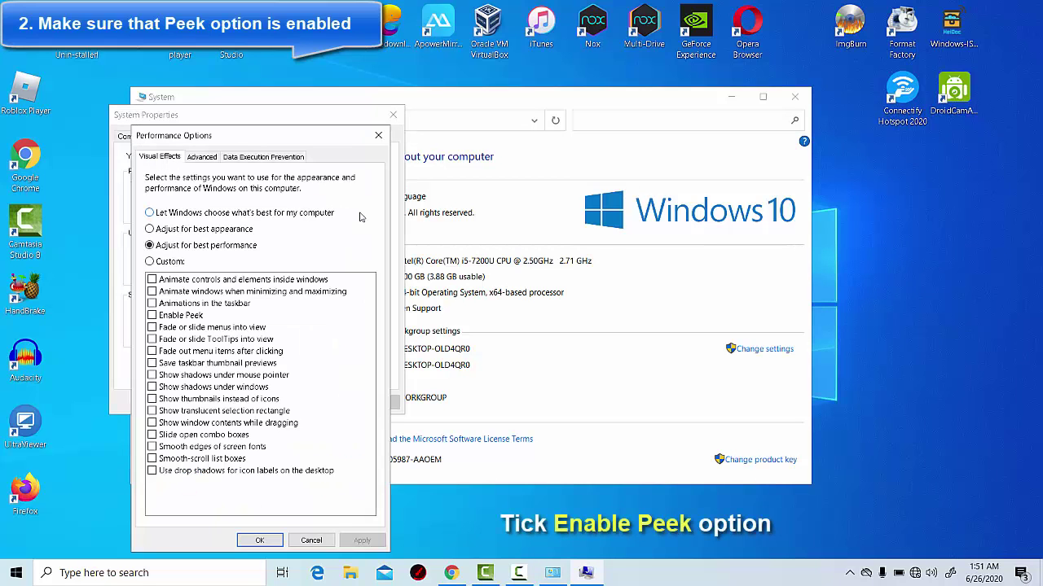
Turn on the Enable Peek visual effect and confirm both Performance Options and System Properties.
left_click(162, 318)
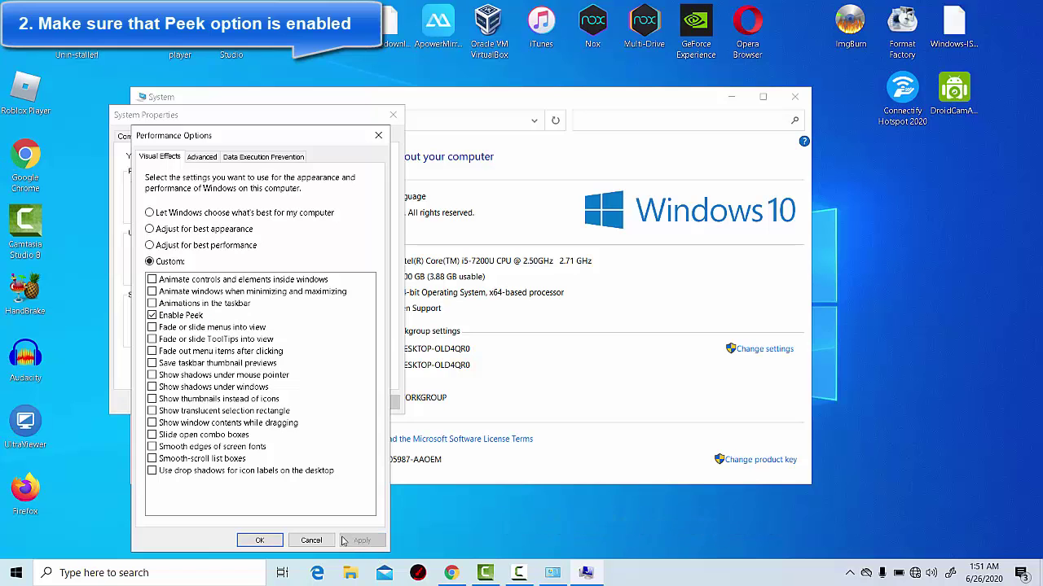
left_click(259, 540)
left_click(257, 402)
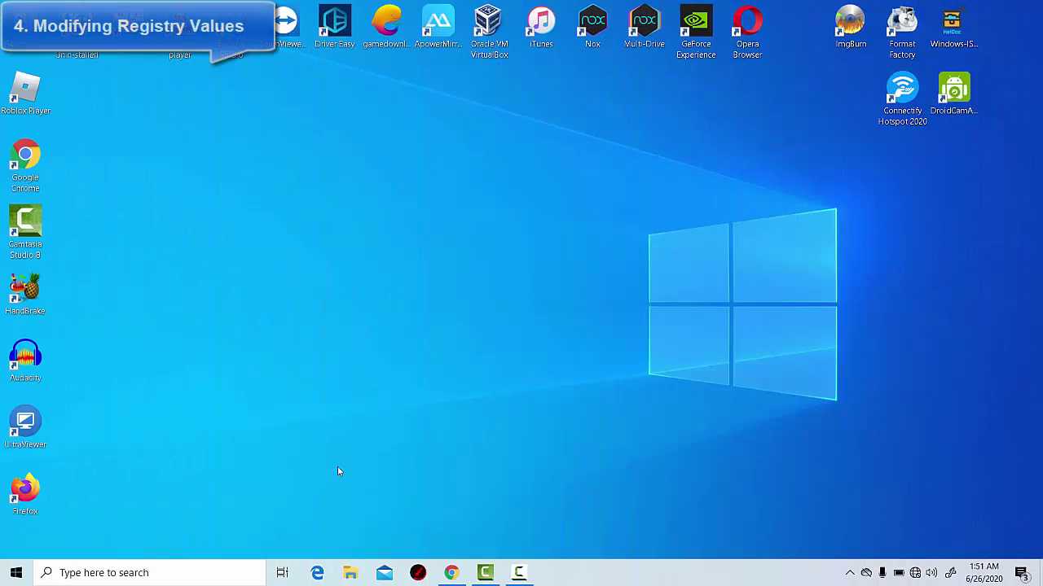
Launch Registry Editor by running the regedit command.
key("super+r")
type("re")
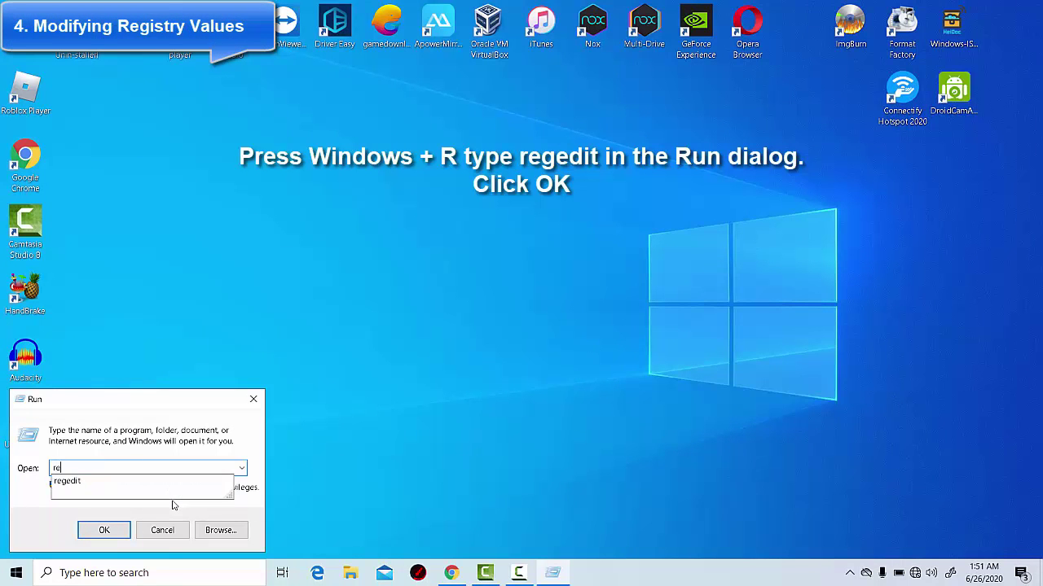
left_click(134, 488)
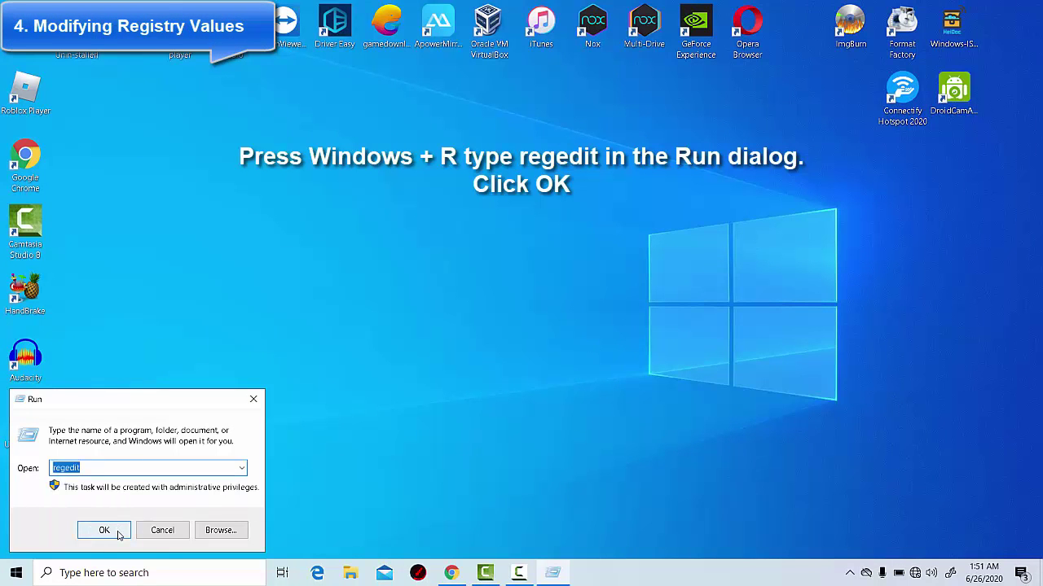
left_click(119, 533)
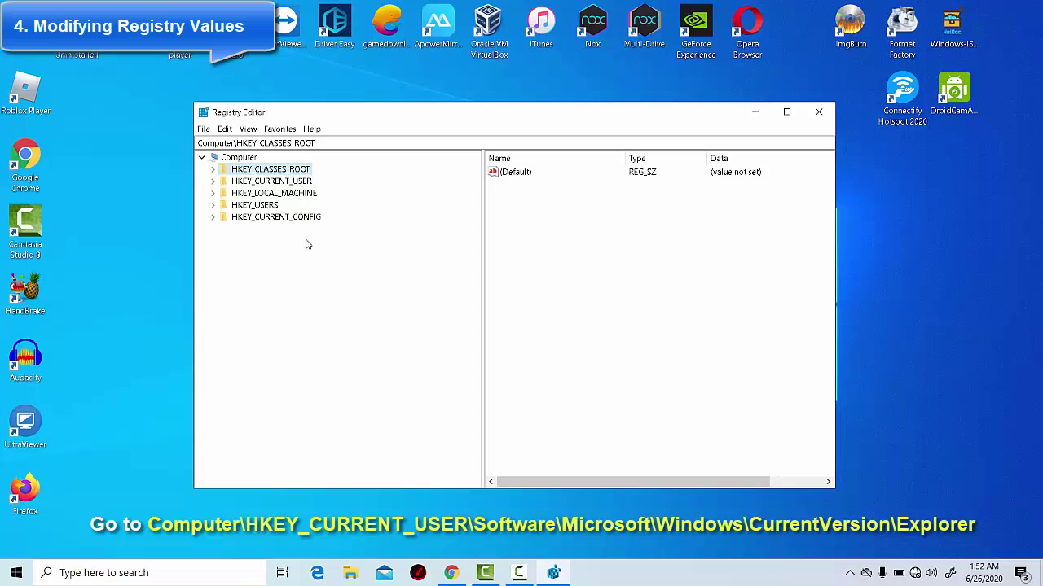
Go to the registry key HKEY_CURRENT_USER\Software\Microsoft\Windows\CurrentVersion\Explorer.
double_click(295, 182)
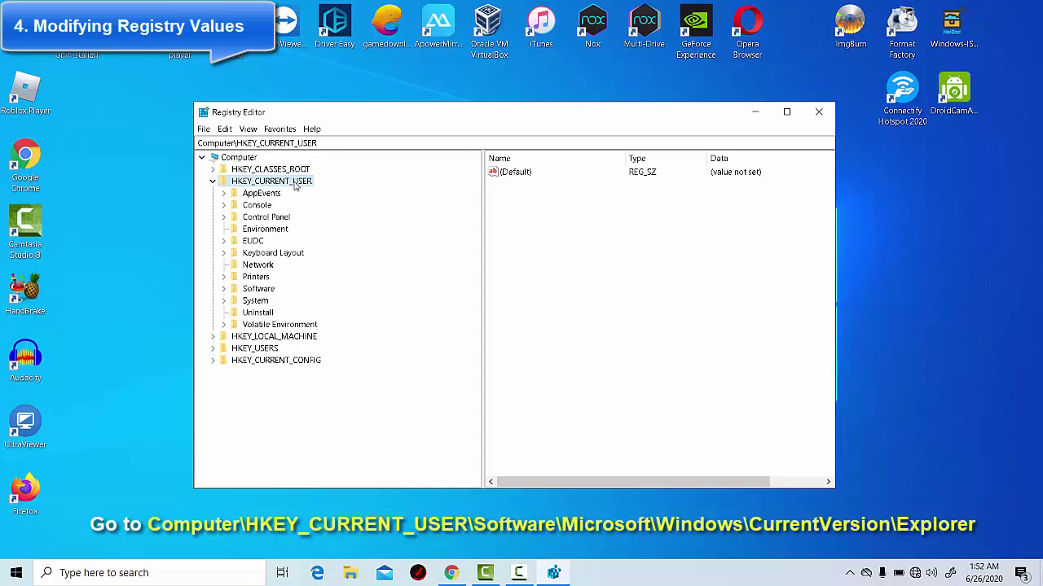
double_click(267, 291)
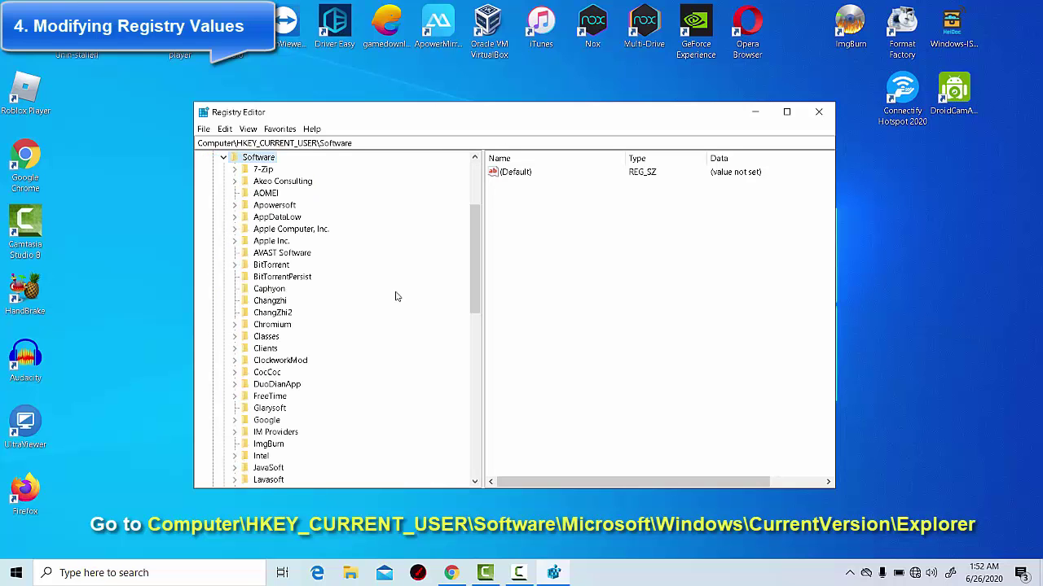
left_click_drag(478, 279, 470, 346)
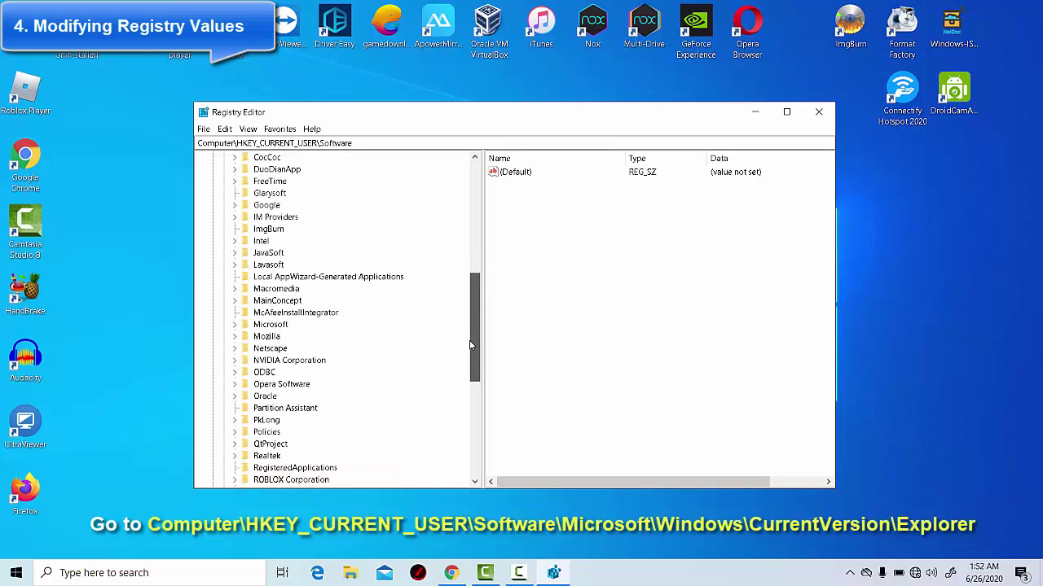
left_click(276, 329)
double_click(277, 329)
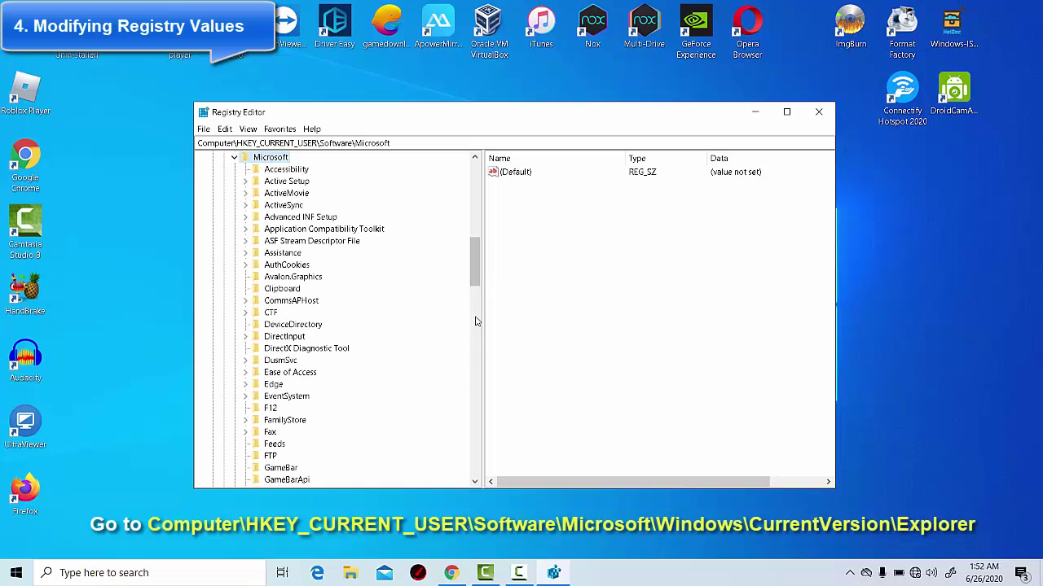
left_click_drag(476, 276, 477, 406)
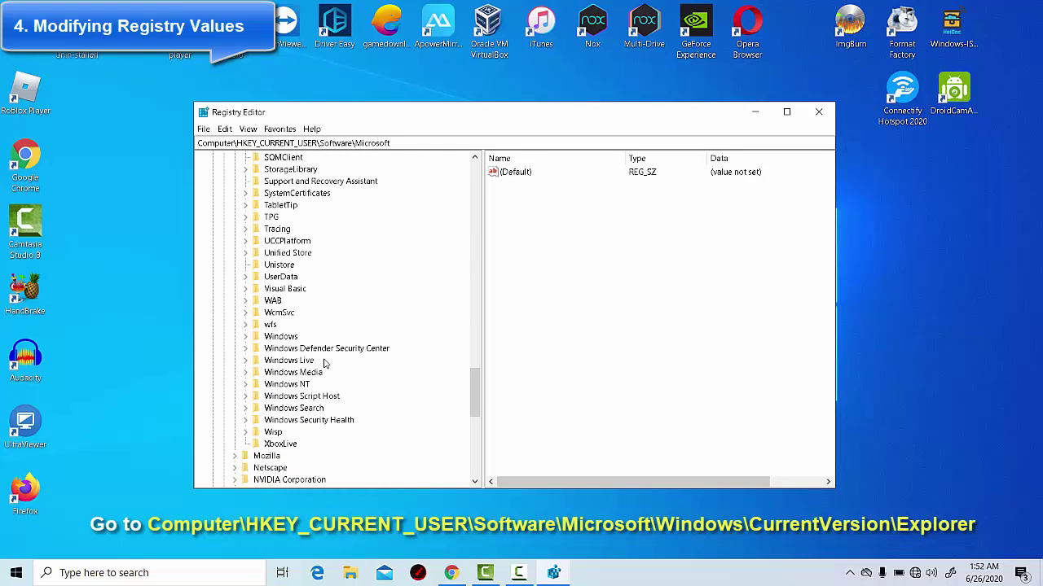
double_click(292, 339)
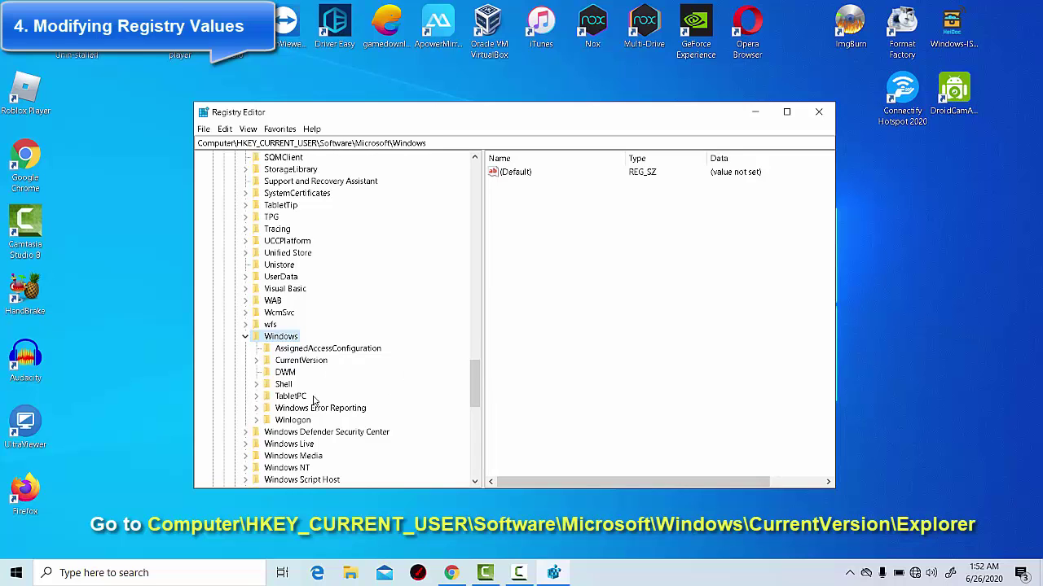
double_click(300, 360)
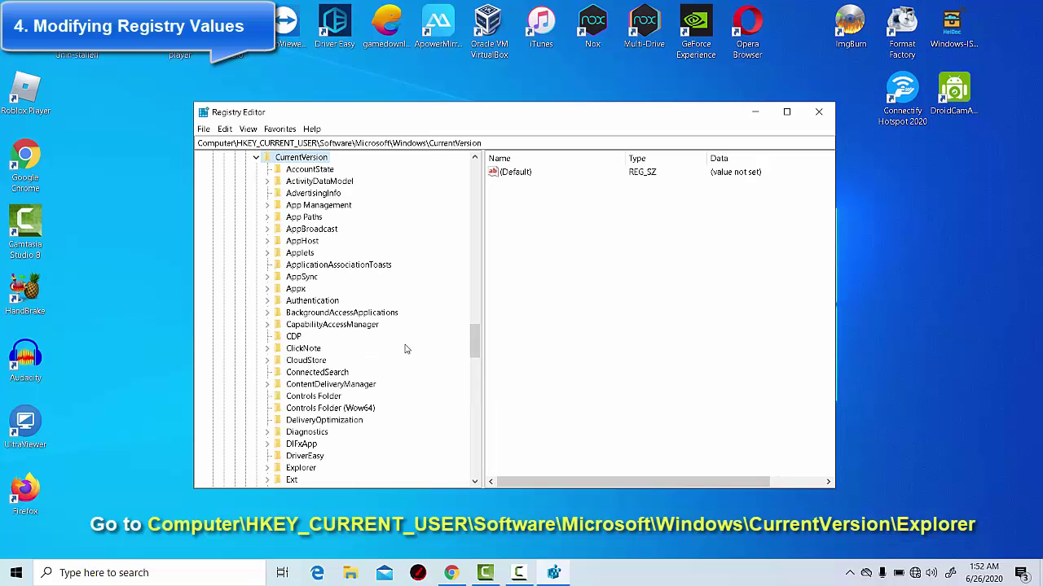
left_click_drag(474, 340, 475, 358)
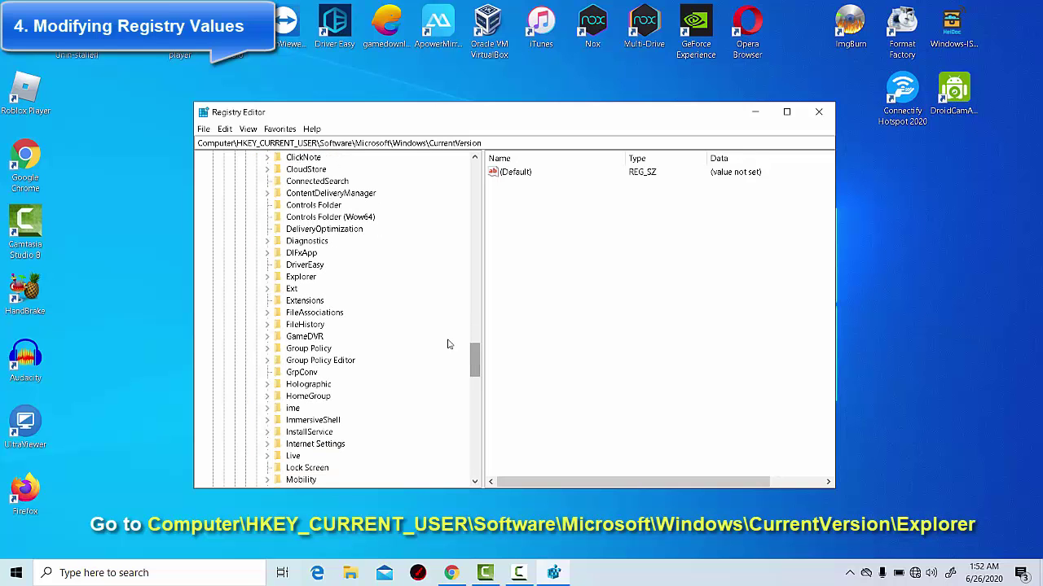
double_click(302, 278)
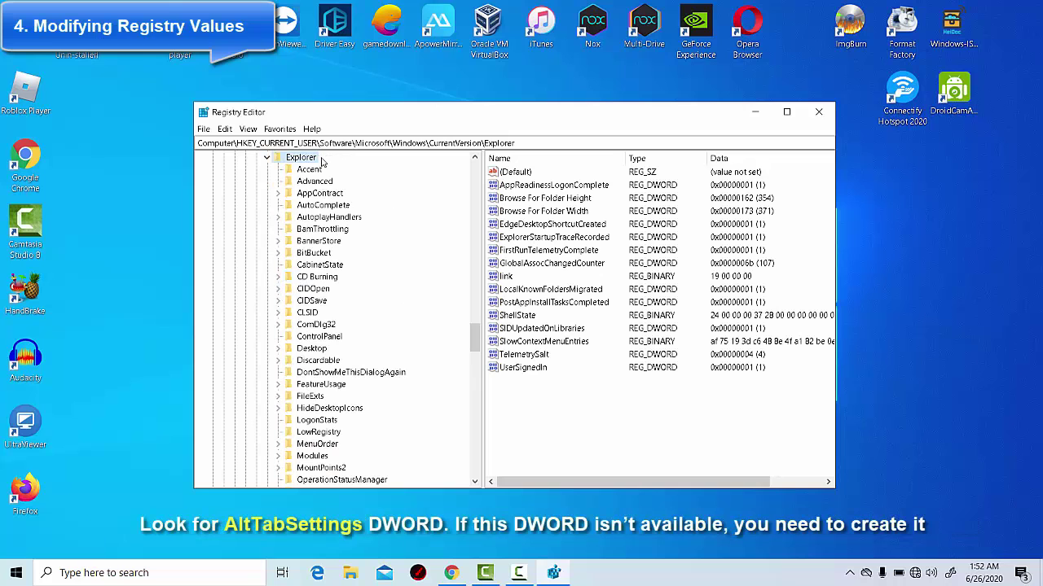
Create a DWORD (32-bit) value named AltTabSettings in the Explorer registry key.
mouse_move(478, 338)
left_mouse_down()
mouse_move(475, 380)
mouse_move(474, 336)
left_mouse_up()
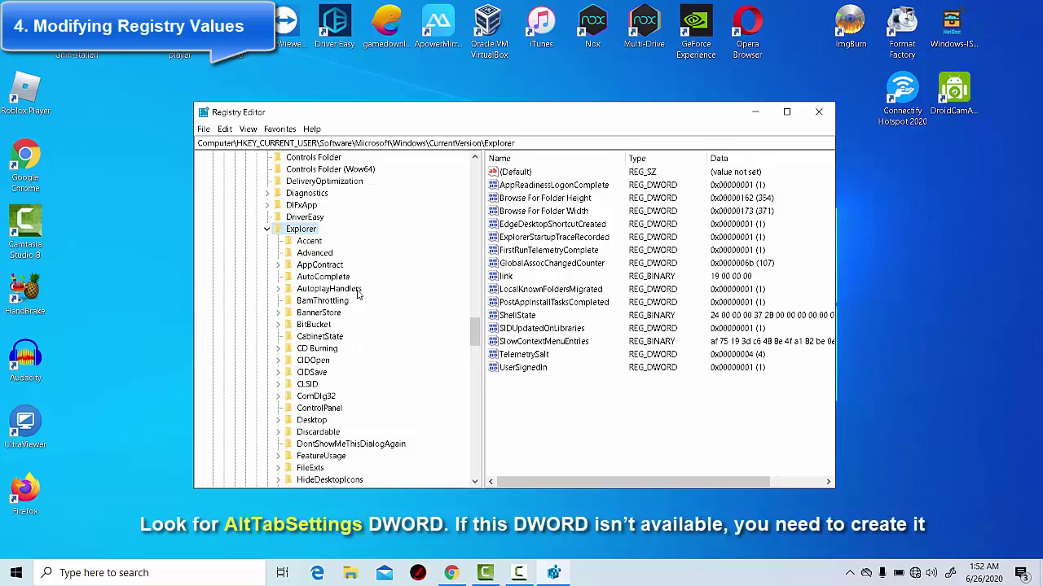
right_click(314, 232)
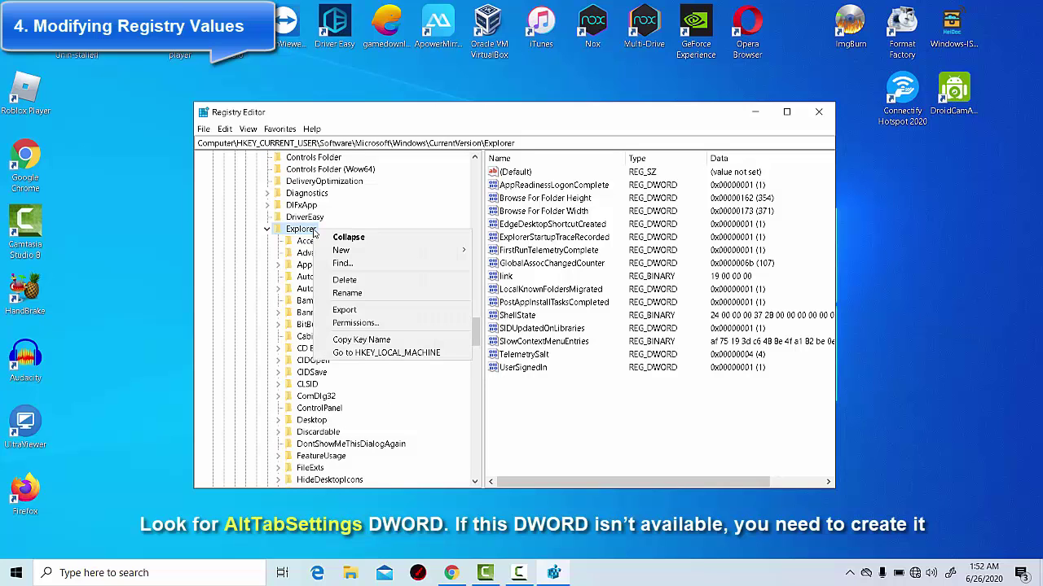
mouse_move(384, 255)
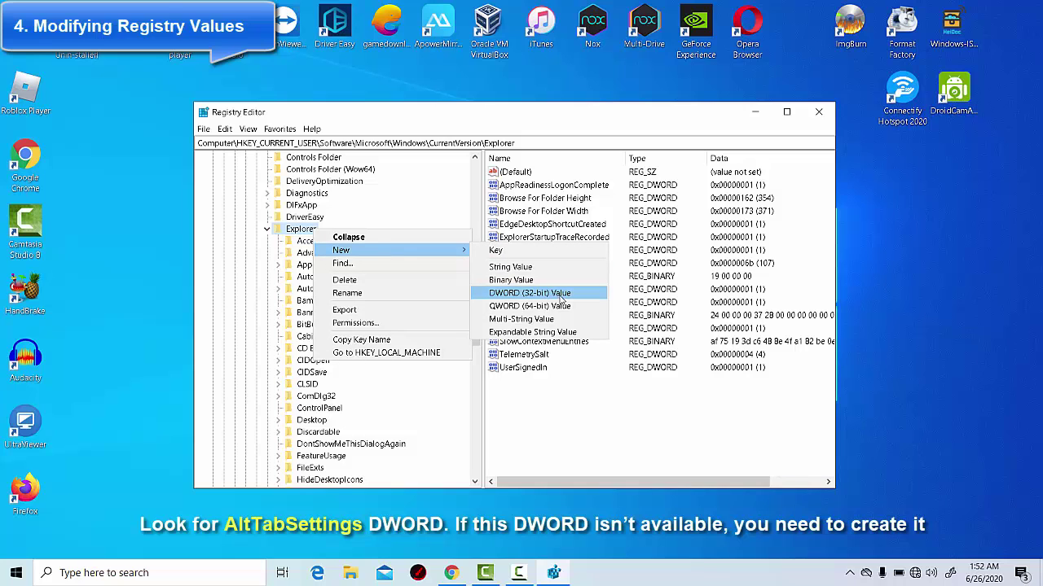
left_click(529, 293)
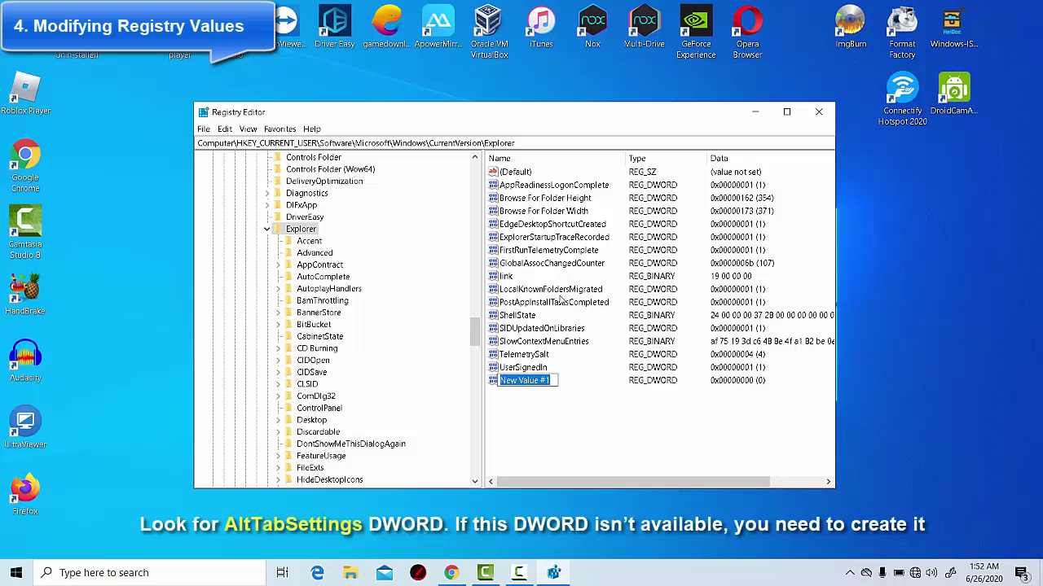
type("AltT")
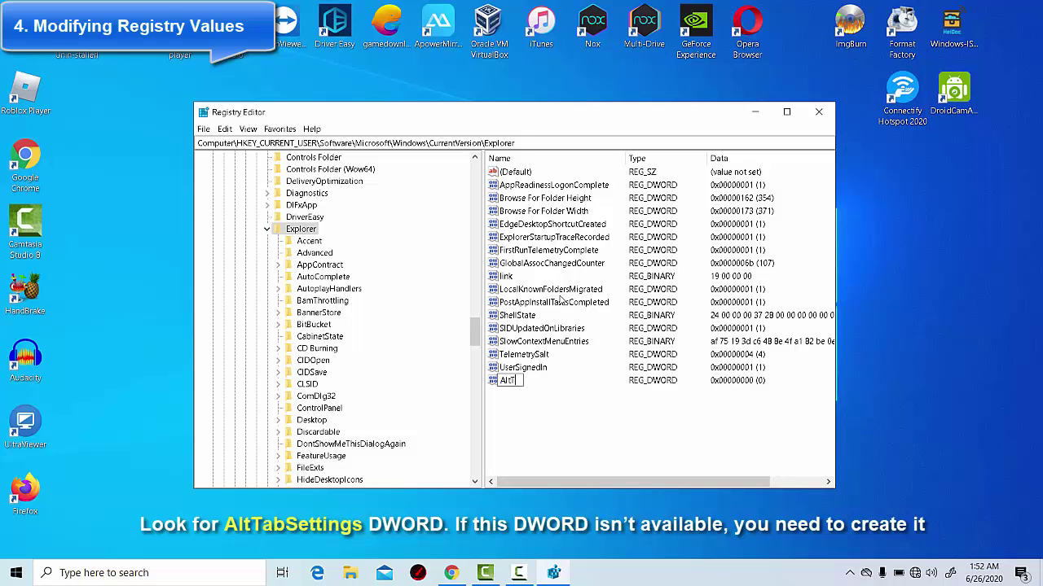
type("abSettings")
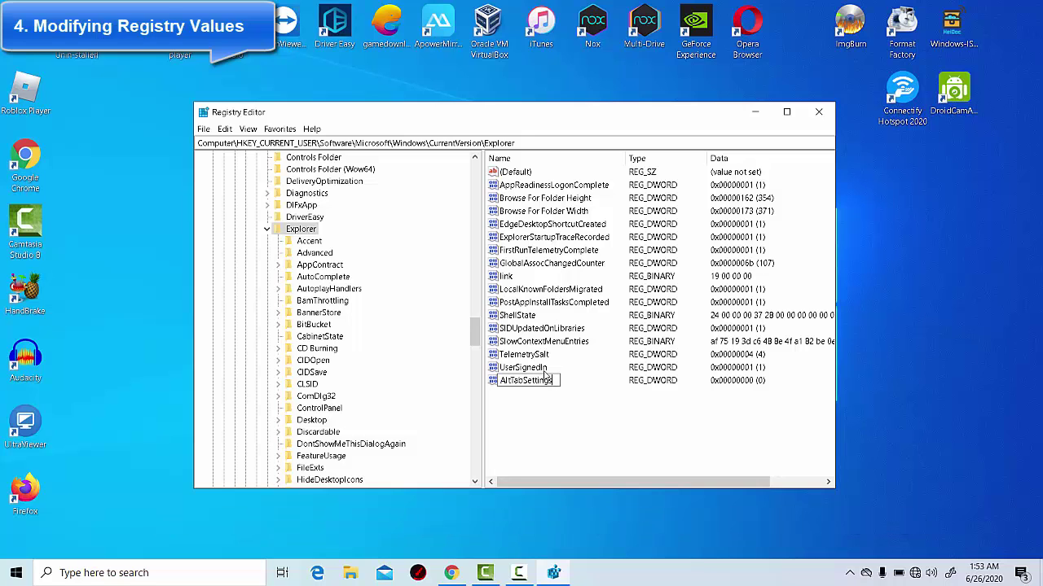
key("Return")
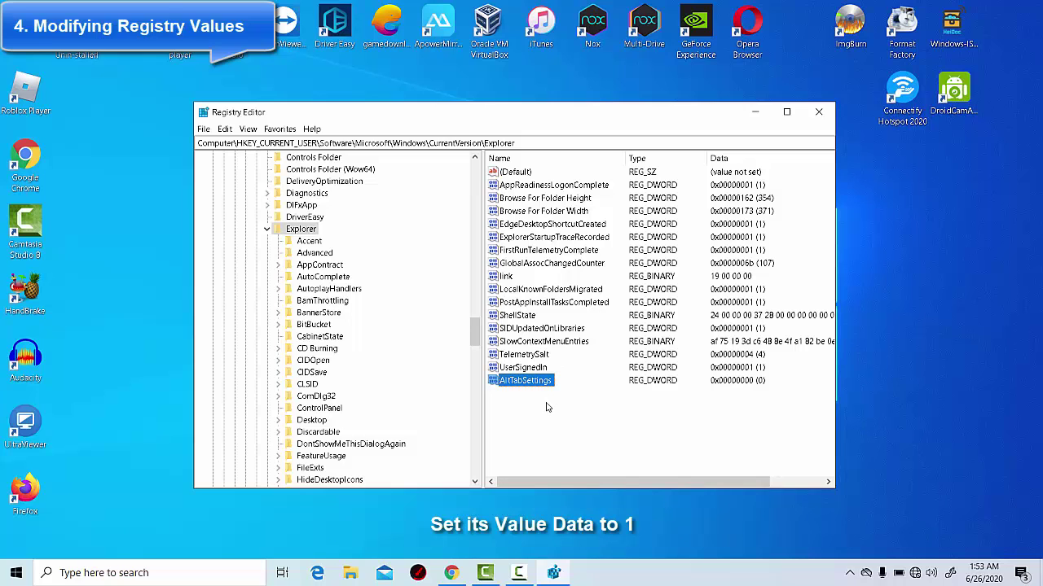
Set the value data of AltTabSettings to 1 and close Registry Editor.
double_click(540, 383)
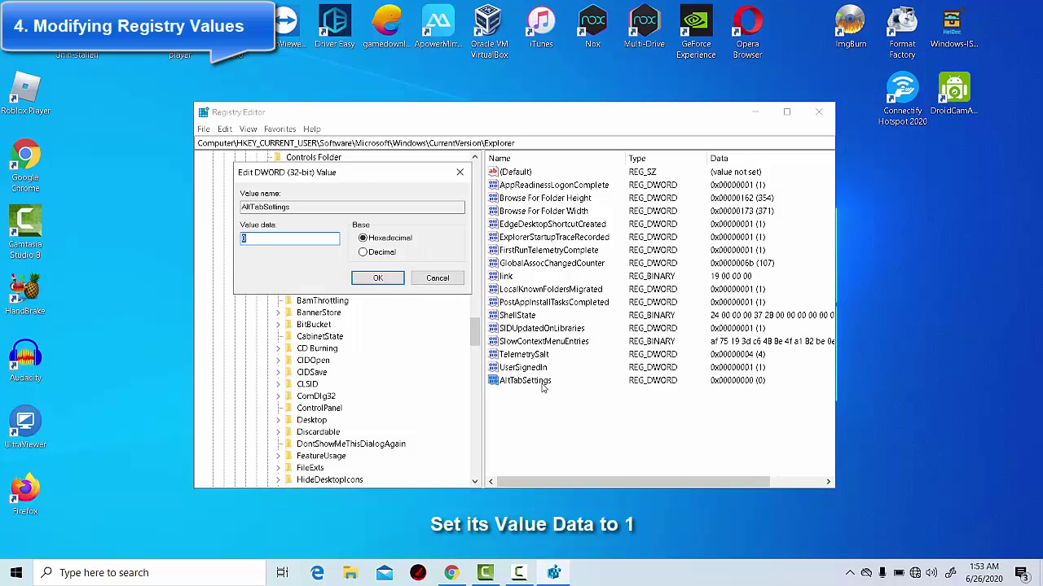
type("1")
left_click(376, 279)
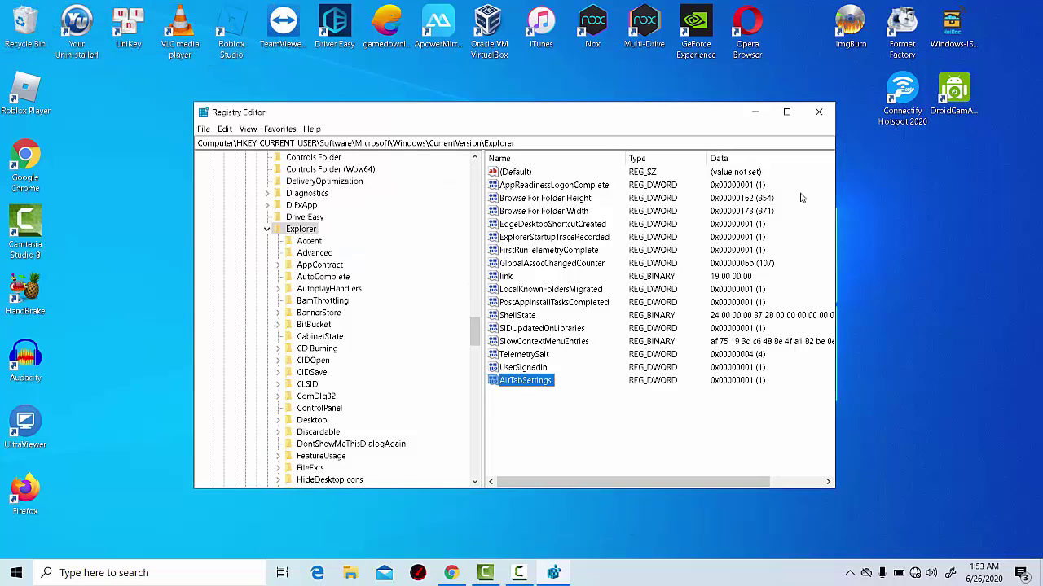
left_click(818, 112)
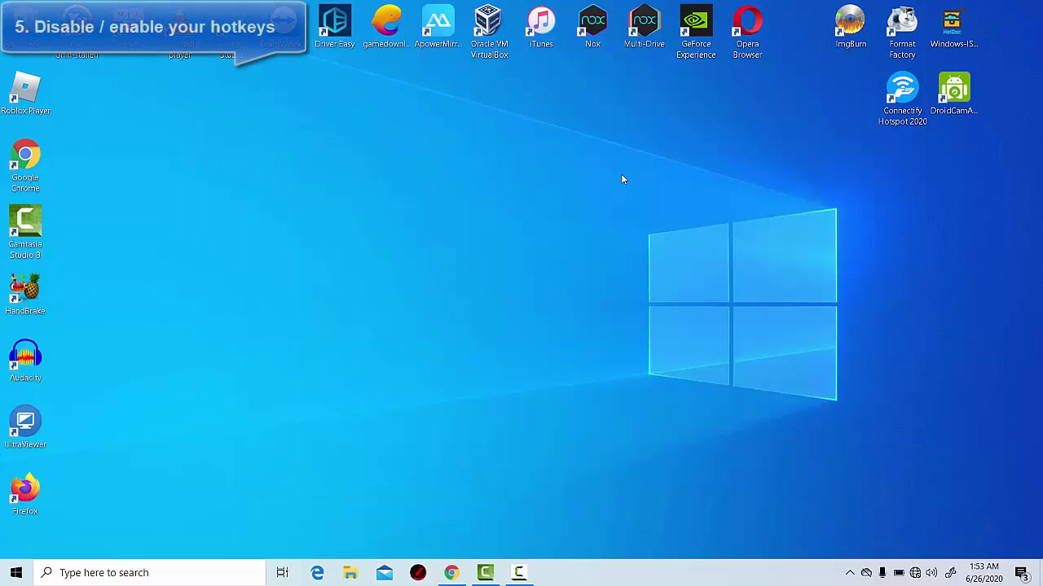
Launch the Local Group Policy Editor by running the gpedit.msc command.
key("super+r")
type("gpe")
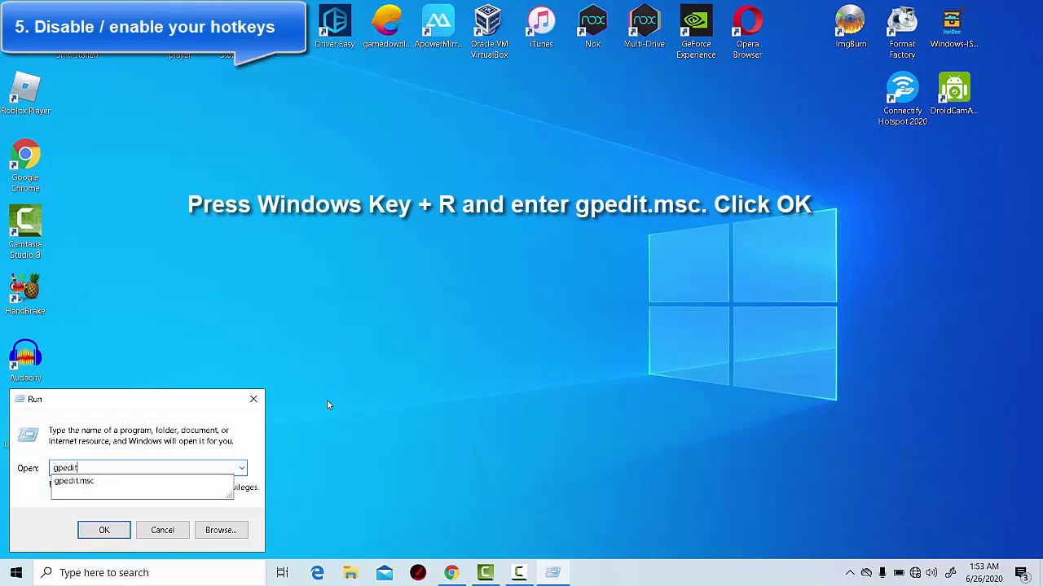
type("msc")
key("Return")
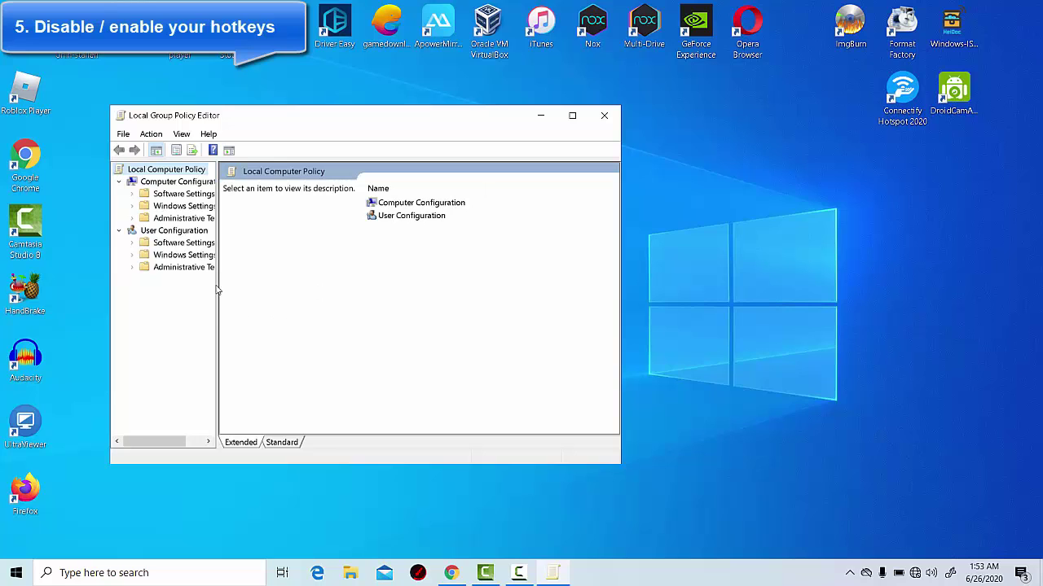
Go to User Configuration > Administrative Templates > Windows Components > File Explorer in the policy tree.
left_click_drag(219, 287, 303, 275)
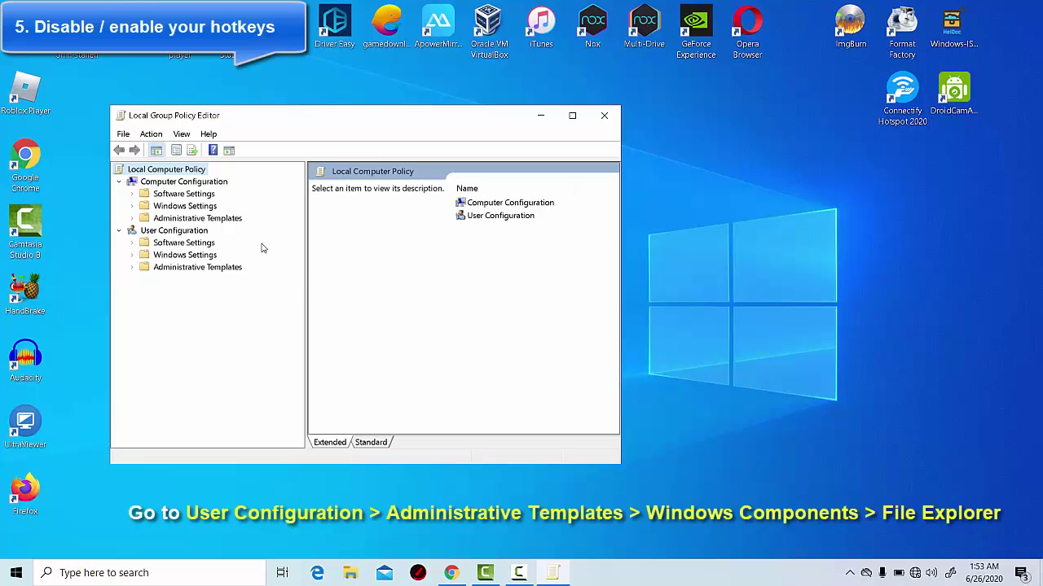
left_click(175, 231)
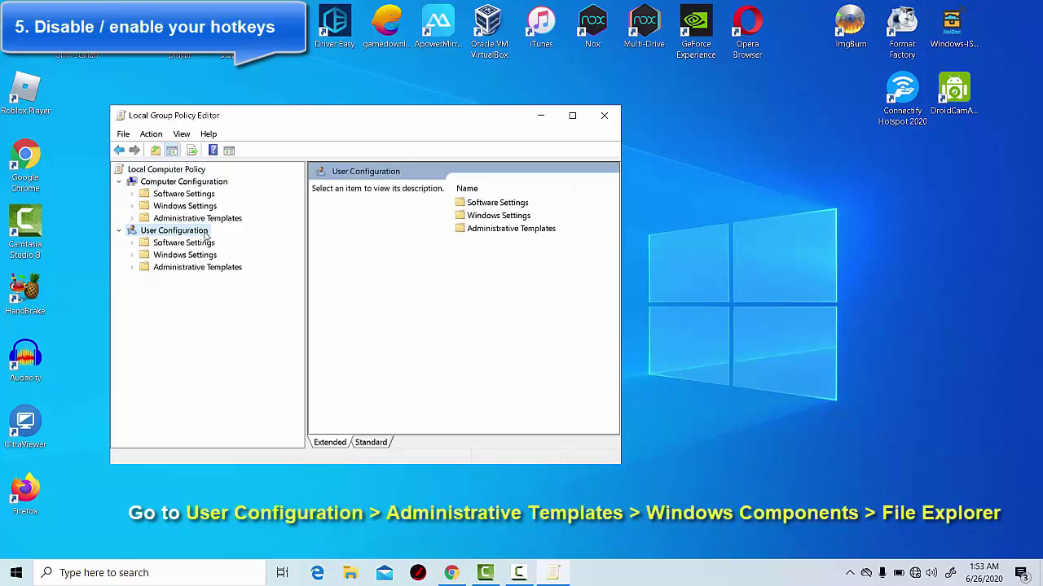
double_click(202, 266)
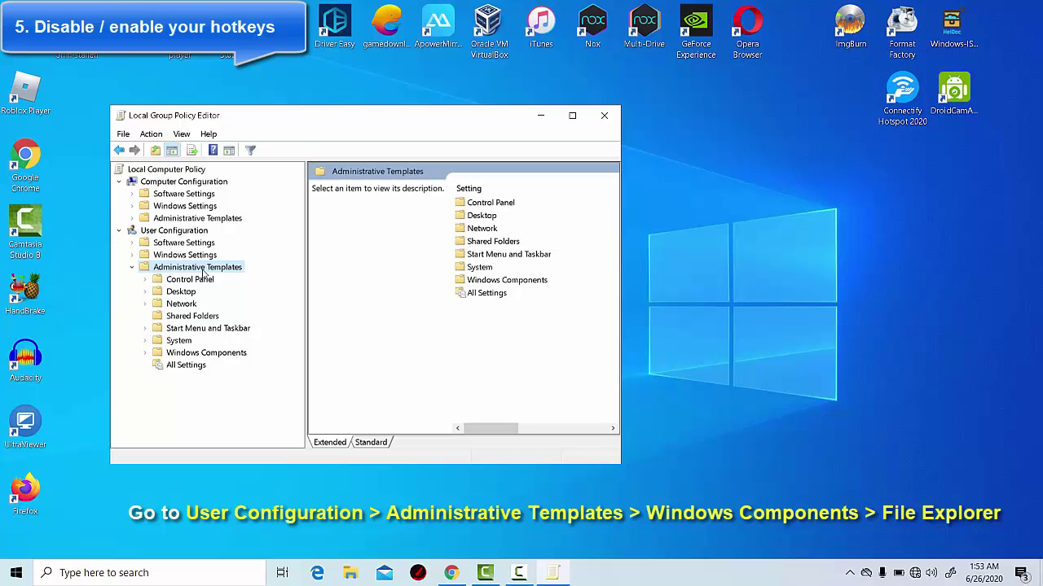
double_click(222, 354)
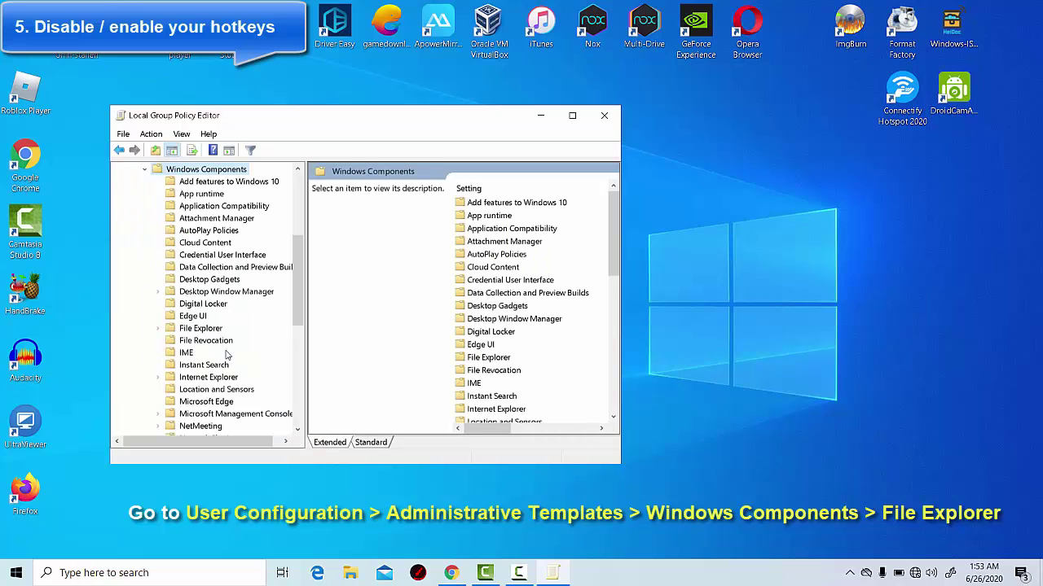
left_click(206, 340)
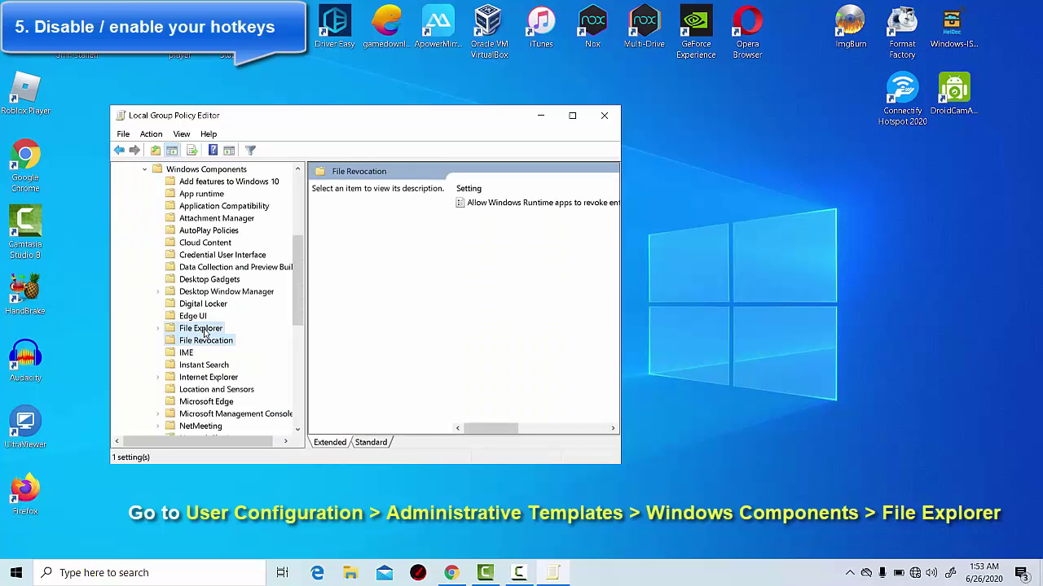
double_click(205, 330)
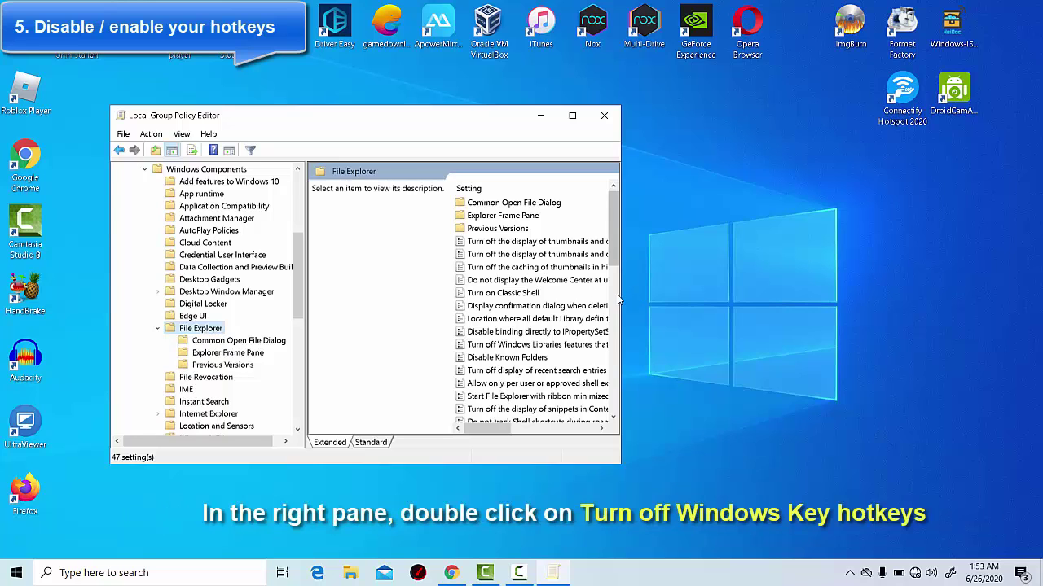
Set the File Explorer policy Turn off Windows Key hotkeys to Enabled, apply it, and close the Local Group Policy Editor.
left_click_drag(619, 293, 911, 287)
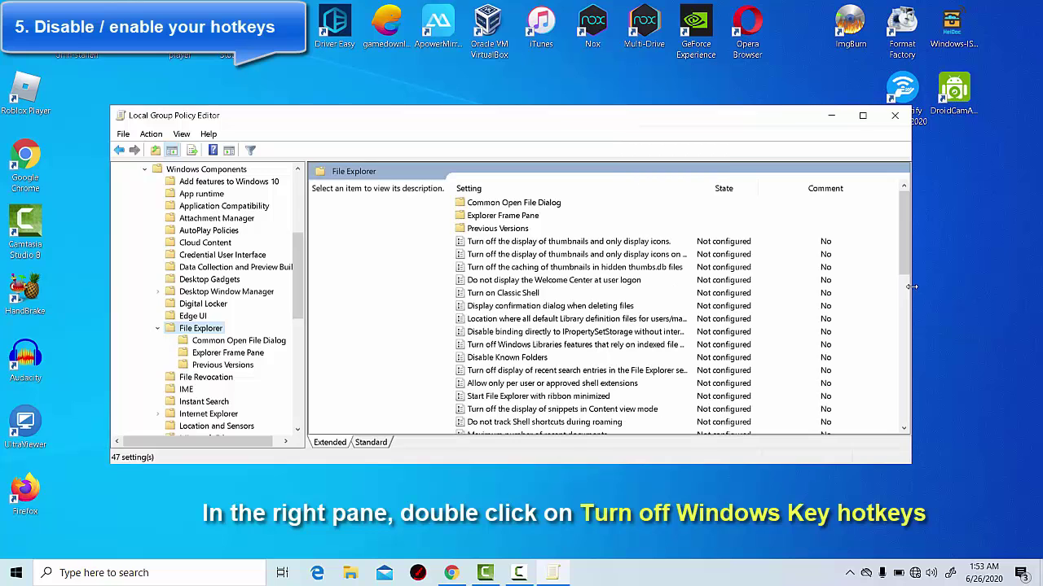
left_click(477, 193)
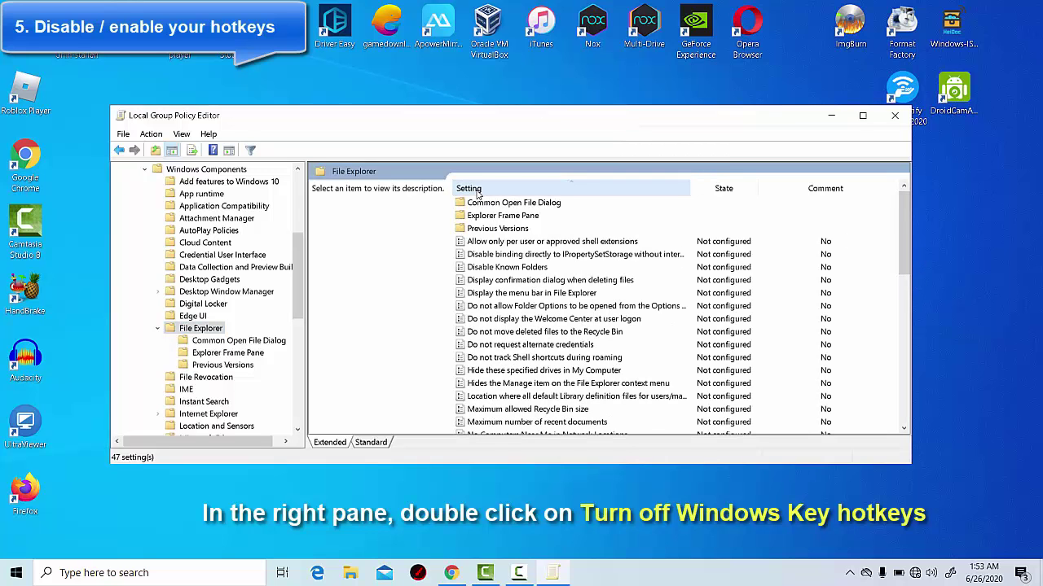
left_click_drag(899, 238, 906, 387)
left_click(538, 397)
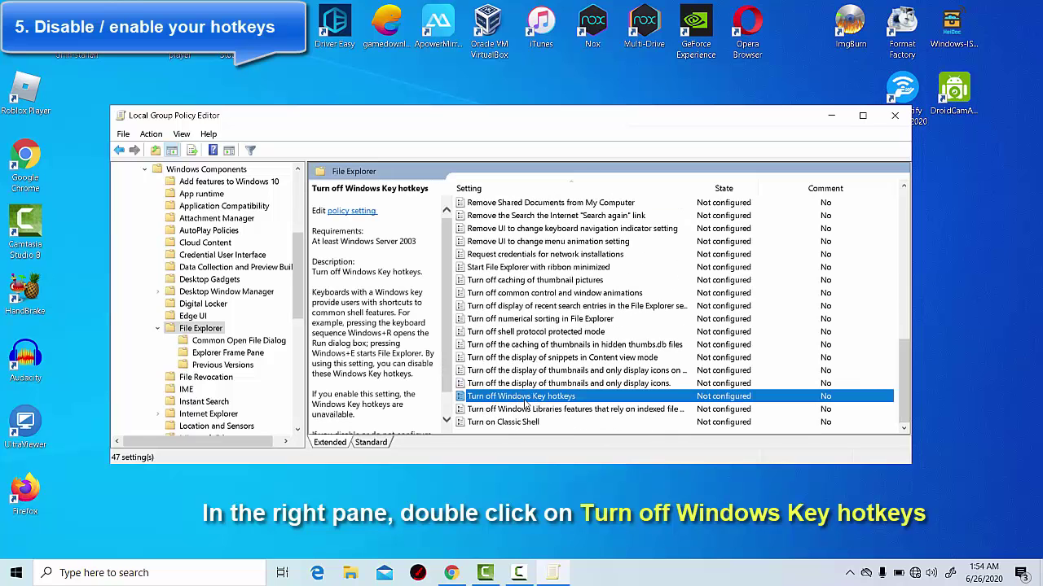
double_click(575, 398)
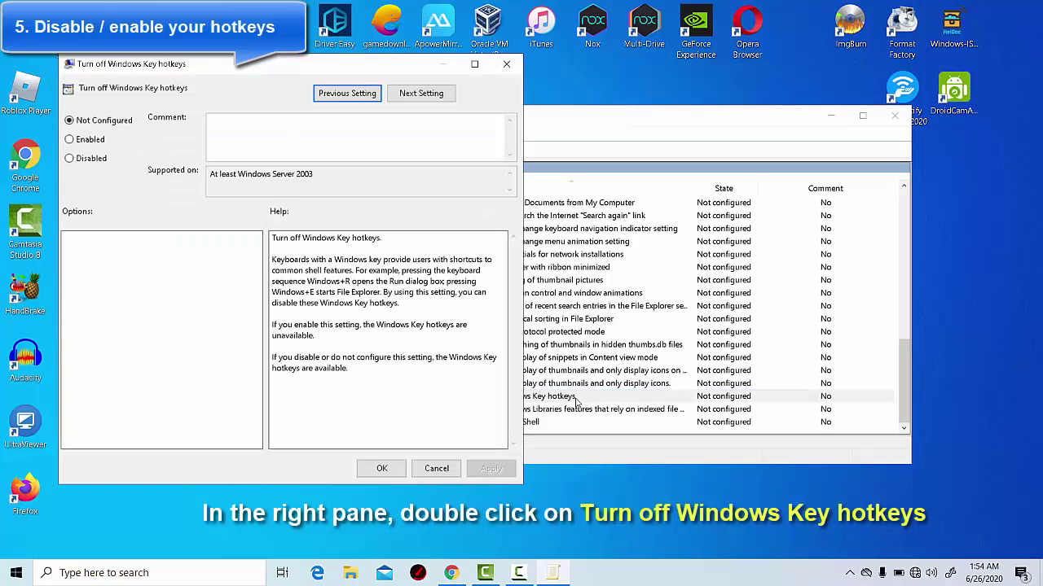
left_click(90, 140)
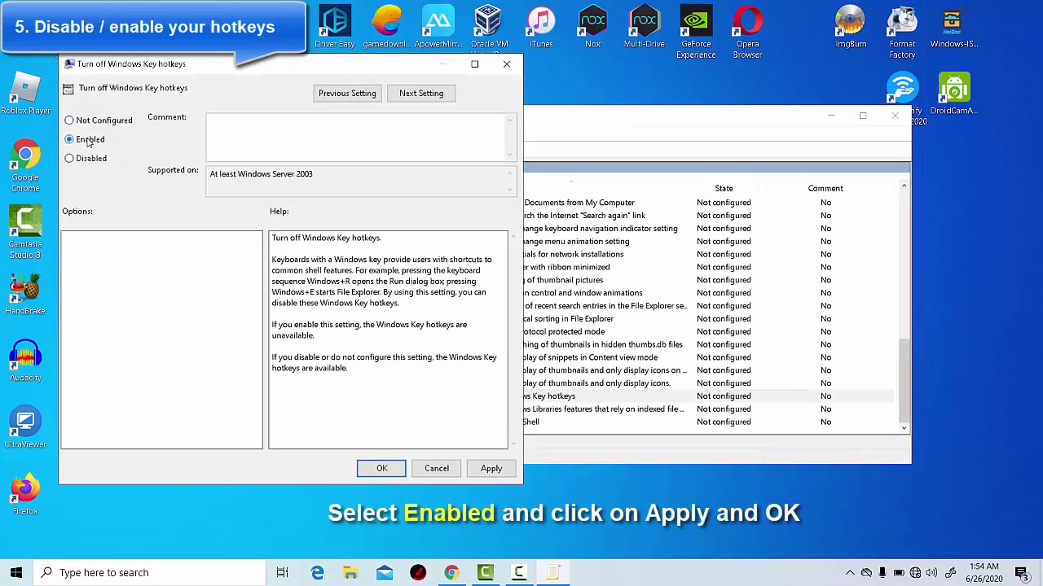
left_click(490, 469)
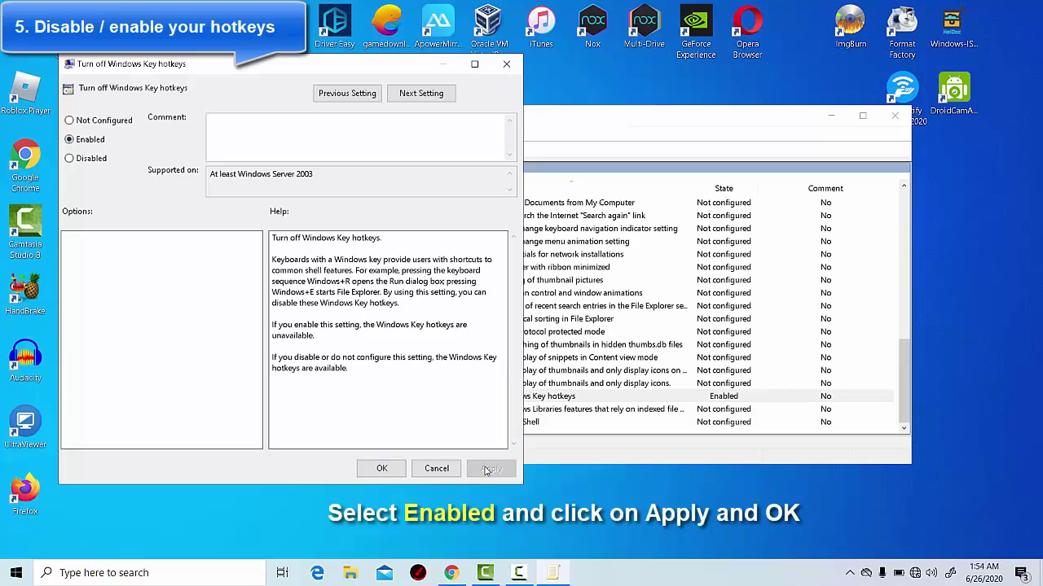
left_click(383, 469)
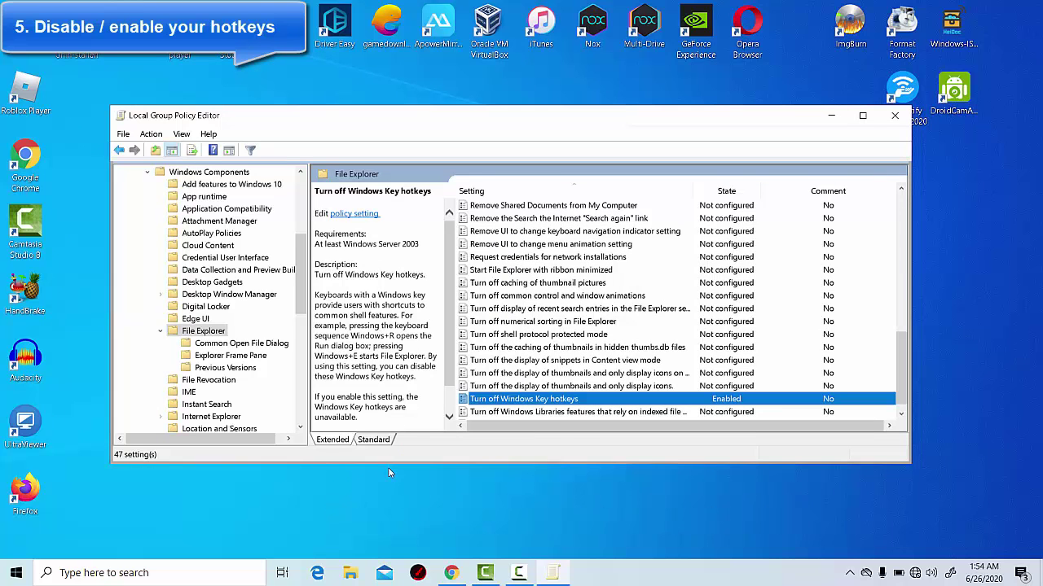
left_click(894, 115)
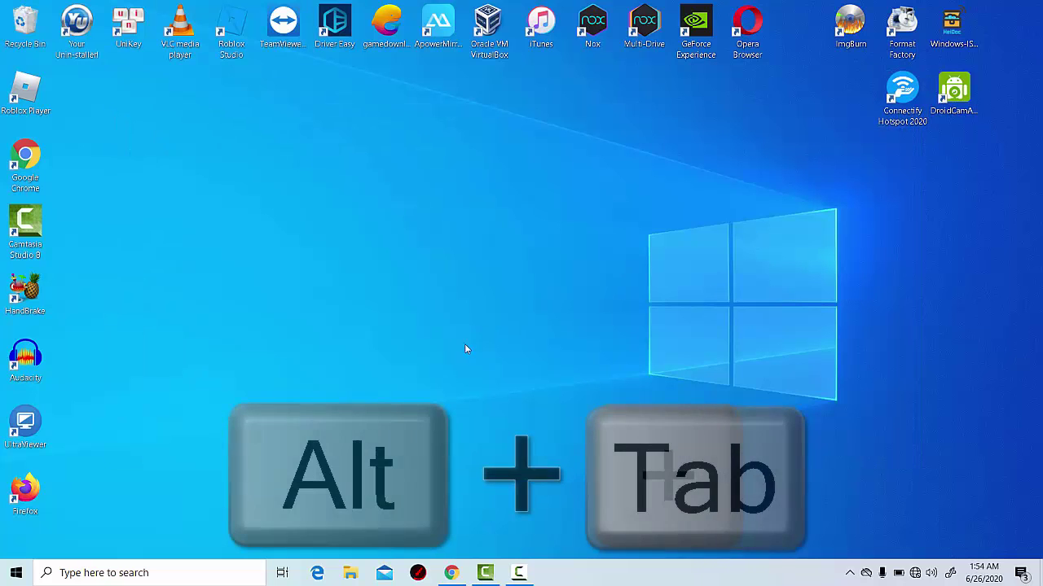
Test the window switcher by cycling repeatedly through the open windows.
key("alt+Tab")
key("alt+Tab")
key("alt+Tab")
key("alt+Tab")
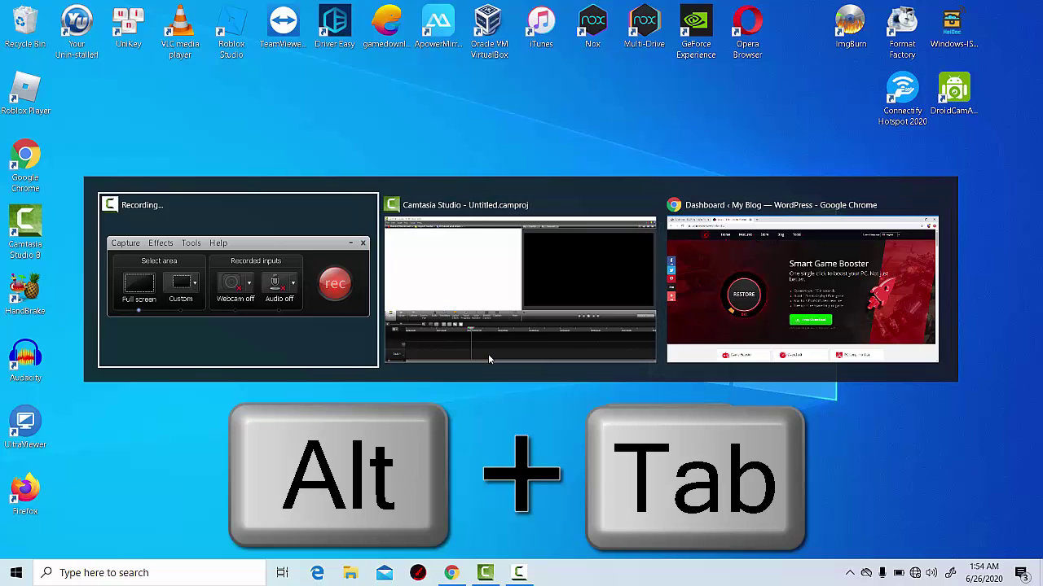
key("alt+Tab")
key("alt+Tab")
key("alt+Tab")
key("alt+Tab")
key("alt+Tab")
key("alt+Tab")
key("alt+Tab")
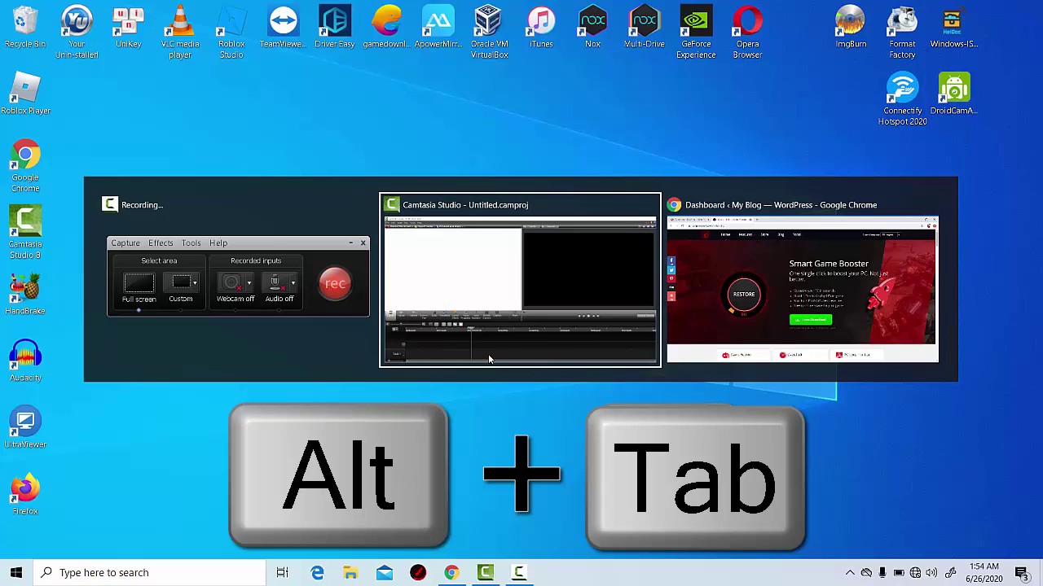